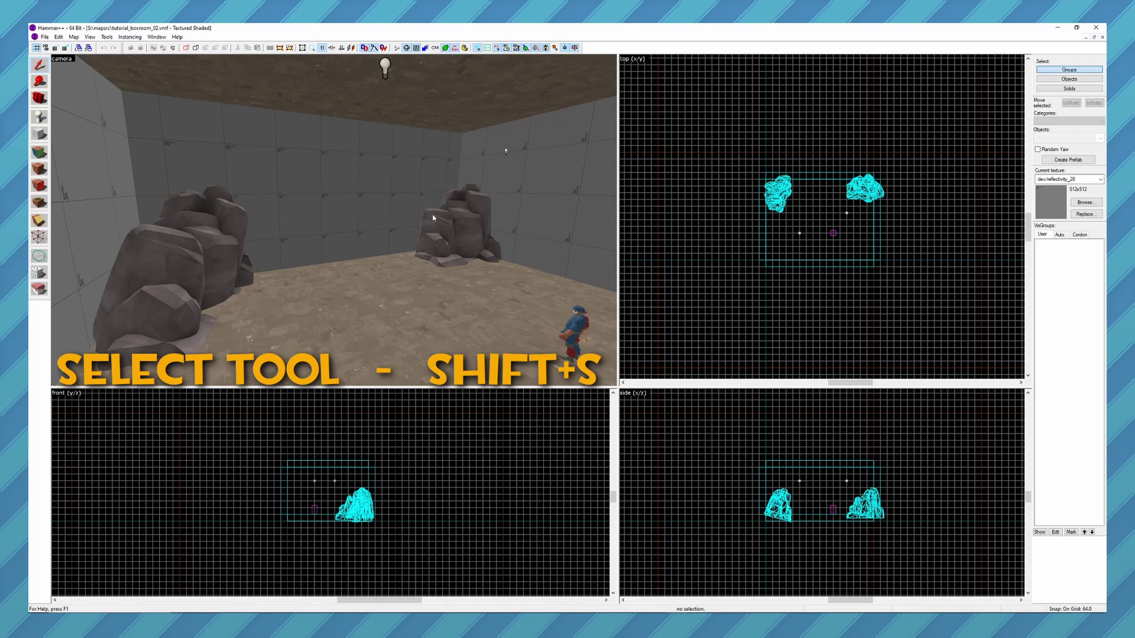
Step: Select the room's back wall brush and cycle its selection handles through the resize, rotate and skew modes
click(364, 209)
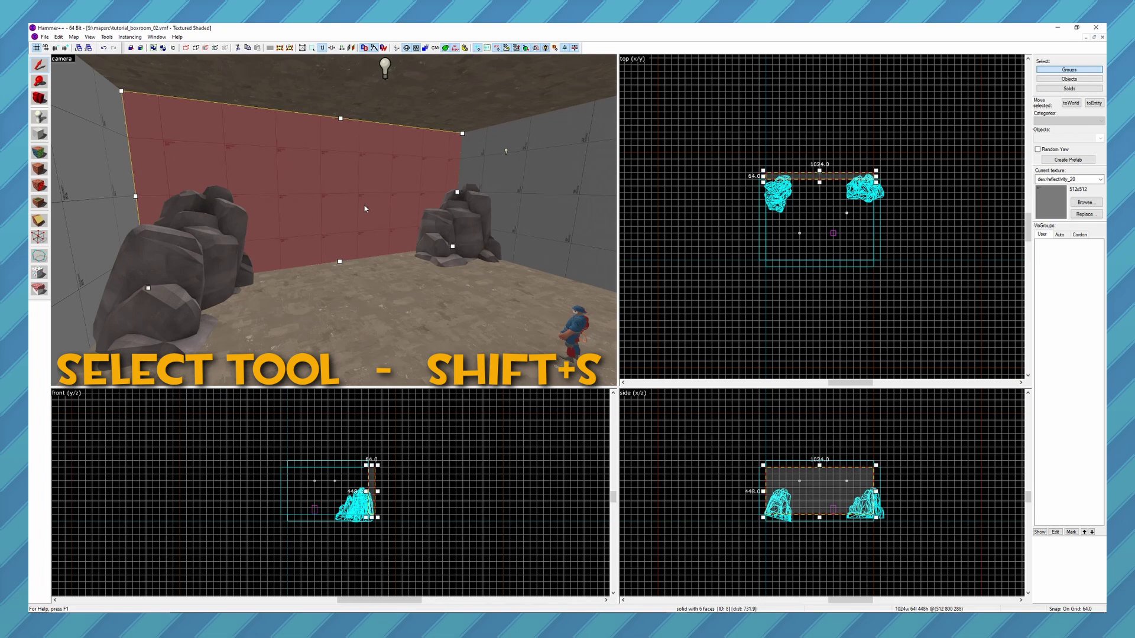
key(x)
key(x)
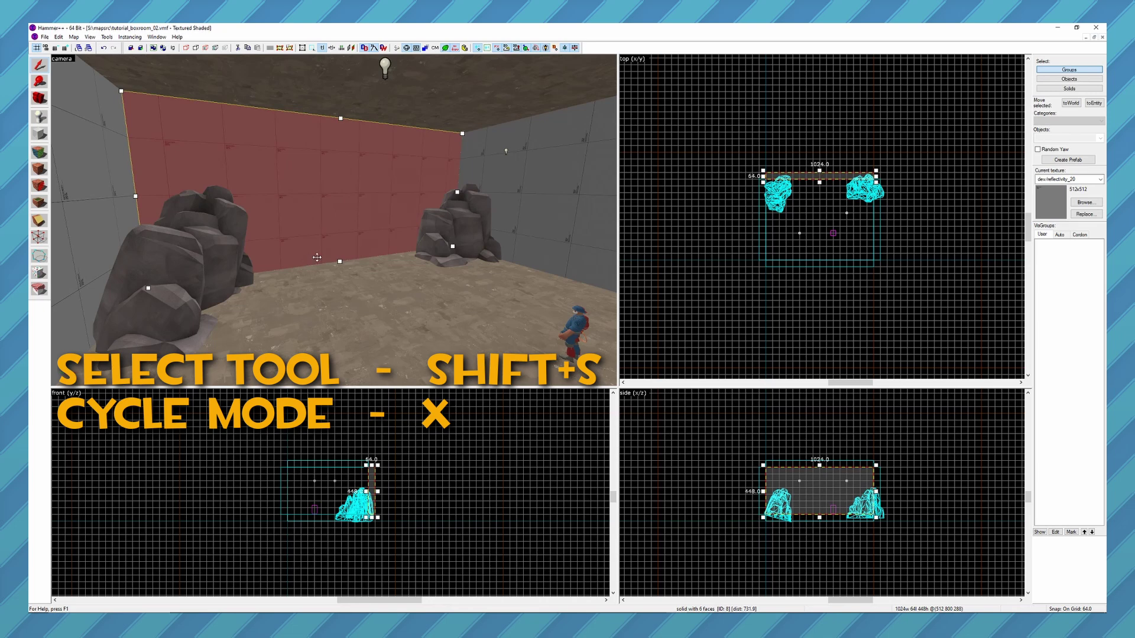
key(x)
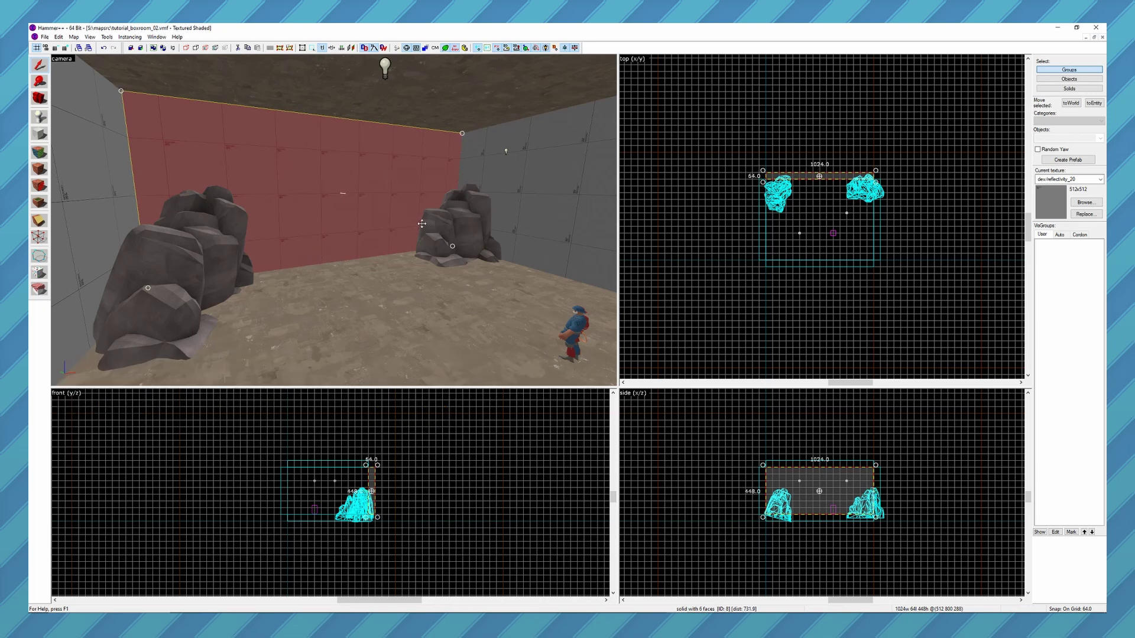
click(391, 166)
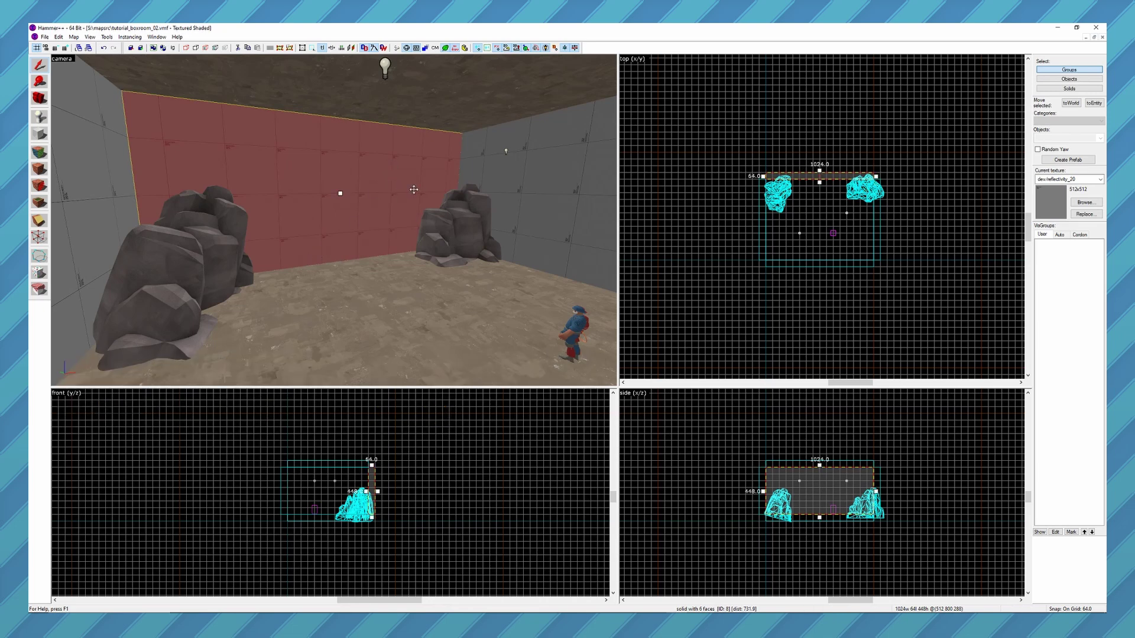
click(391, 152)
click(420, 149)
click(429, 157)
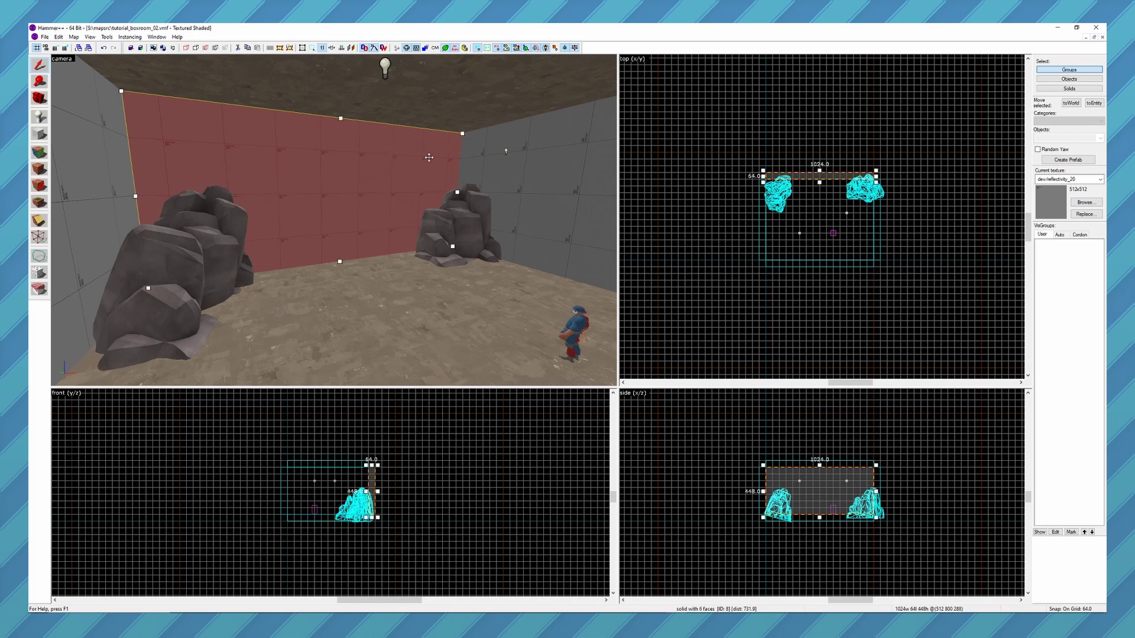
Step: Cycle the back wall's 3D gizmo to translation, try moving the wall along the red axis, and undo the move
click(367, 179)
click(367, 180)
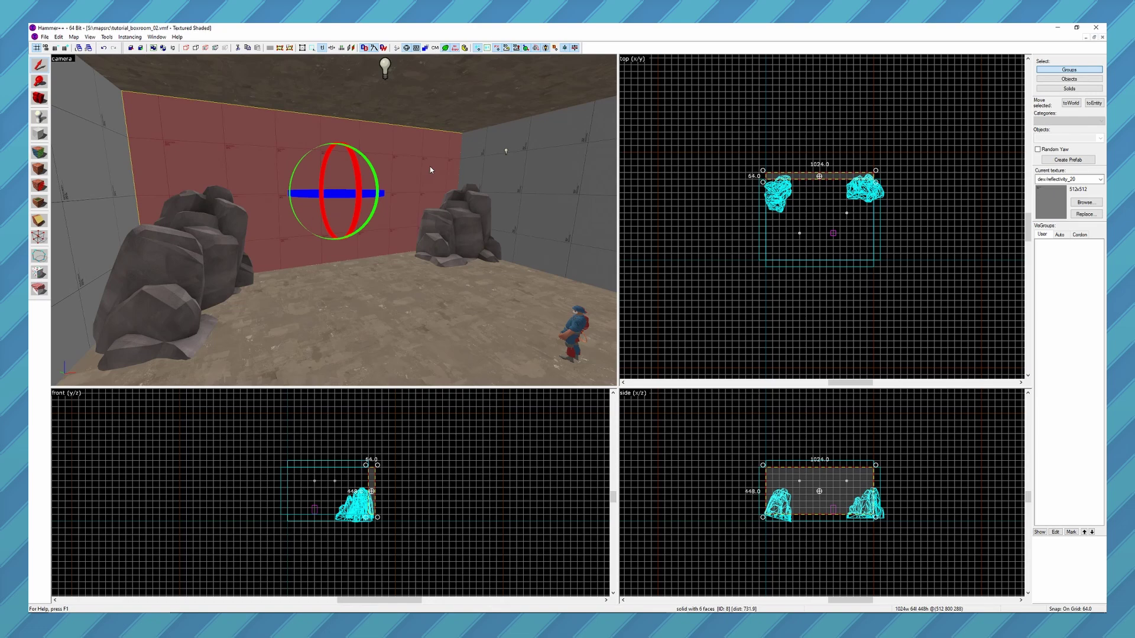
click(429, 170)
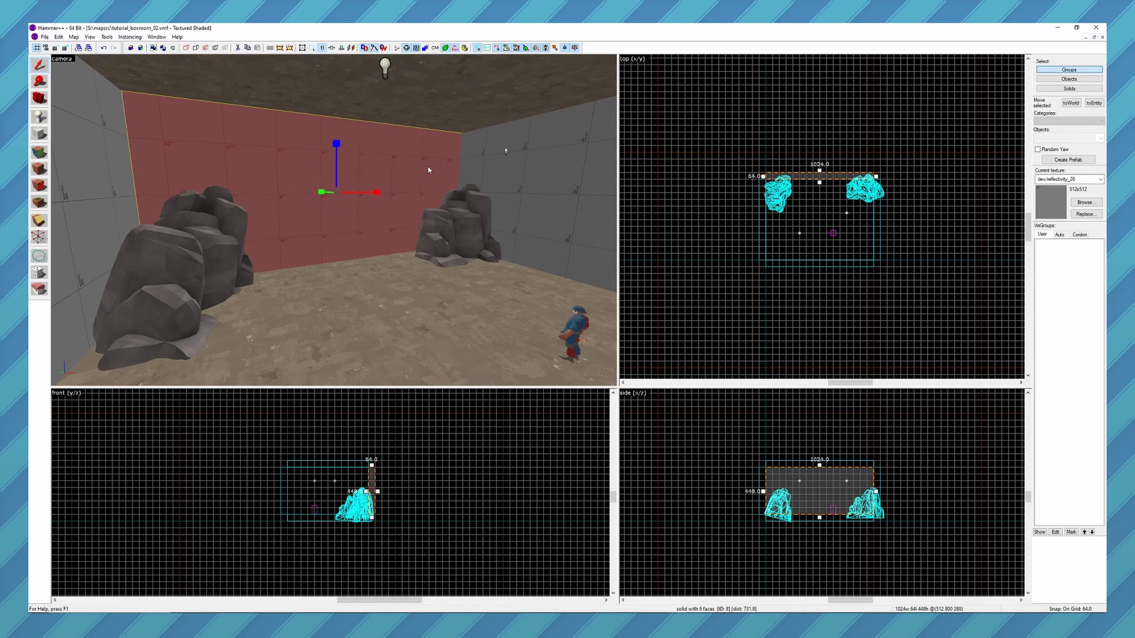
click(428, 170)
mouse_move(373, 192)
mouse_down()
mouse_move(479, 195)
mouse_move(426, 200)
mouse_move(470, 198)
mouse_up()
key(ctrl+z)
click(402, 167)
Step: Select the rock prop in the back-left corner of the room and hide it
mouse_move(230, 150)
mouse_down()
mouse_move(289, 198)
mouse_move(286, 152)
mouse_move(246, 168)
mouse_move(243, 155)
mouse_up()
key(z)
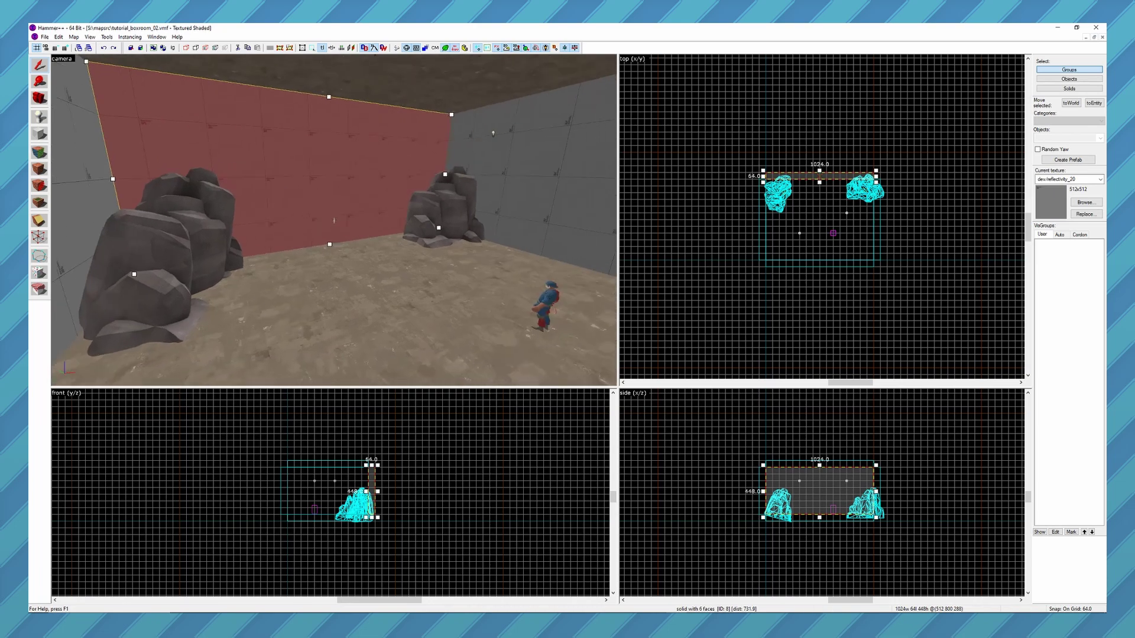
key(z)
click(242, 239)
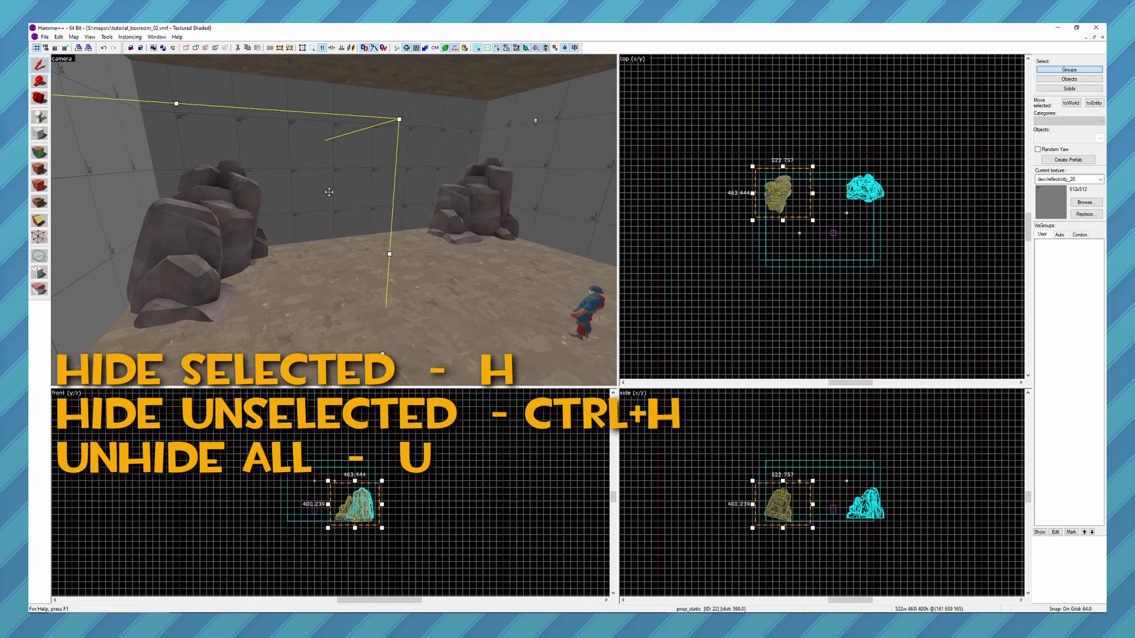
key(h)
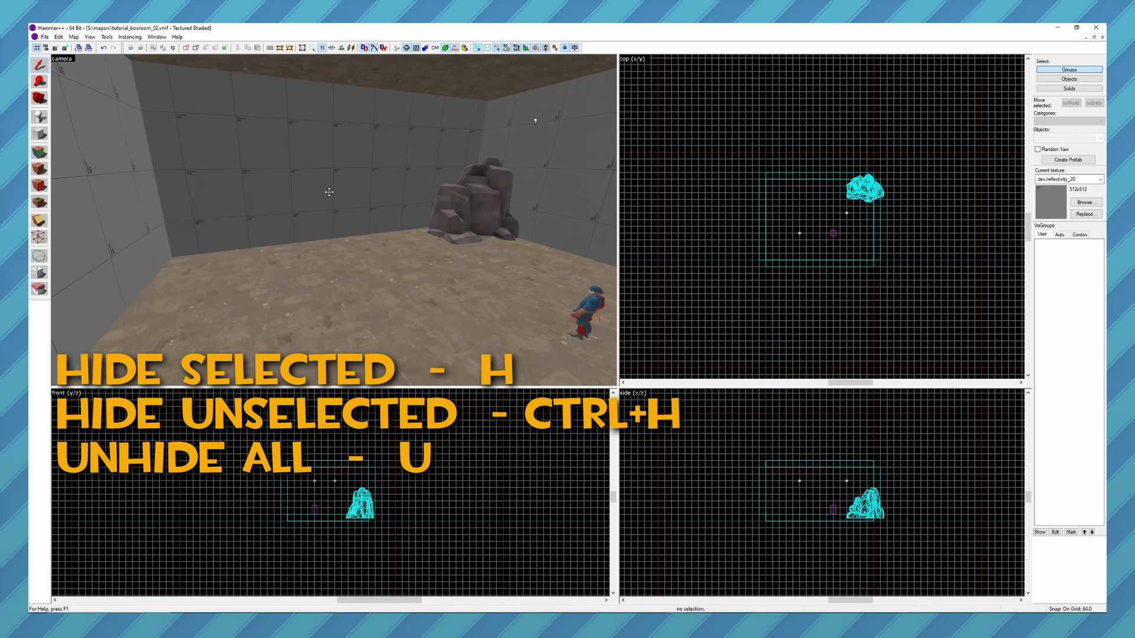
Step: Isolate the back wall by hiding everything unselected, and unhide all objects again
click(348, 166)
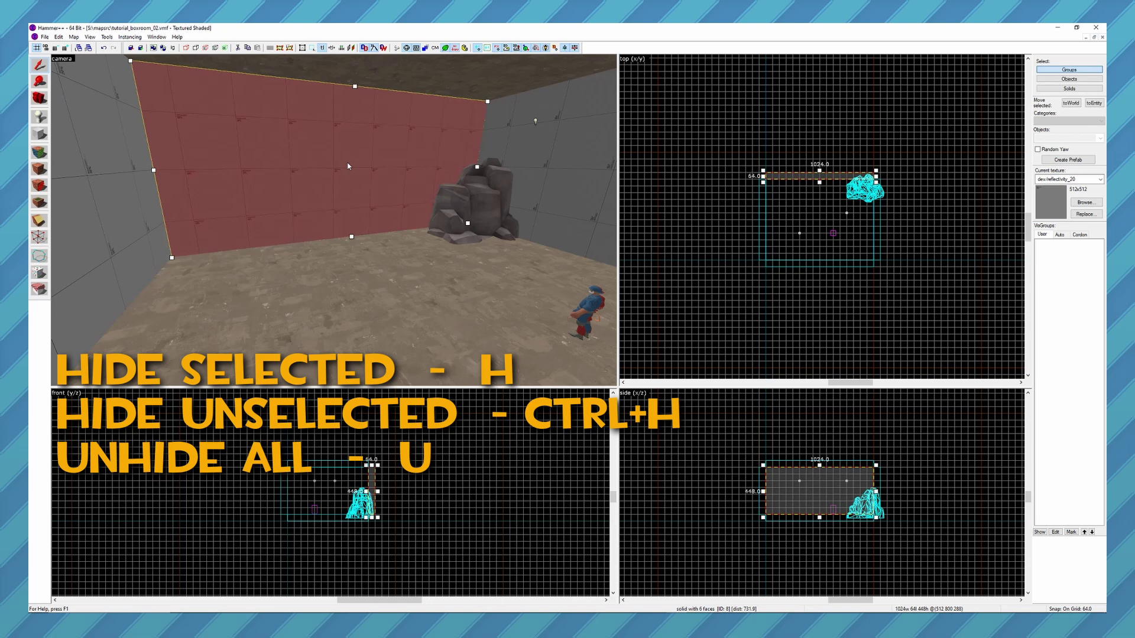
key(ctrl+h)
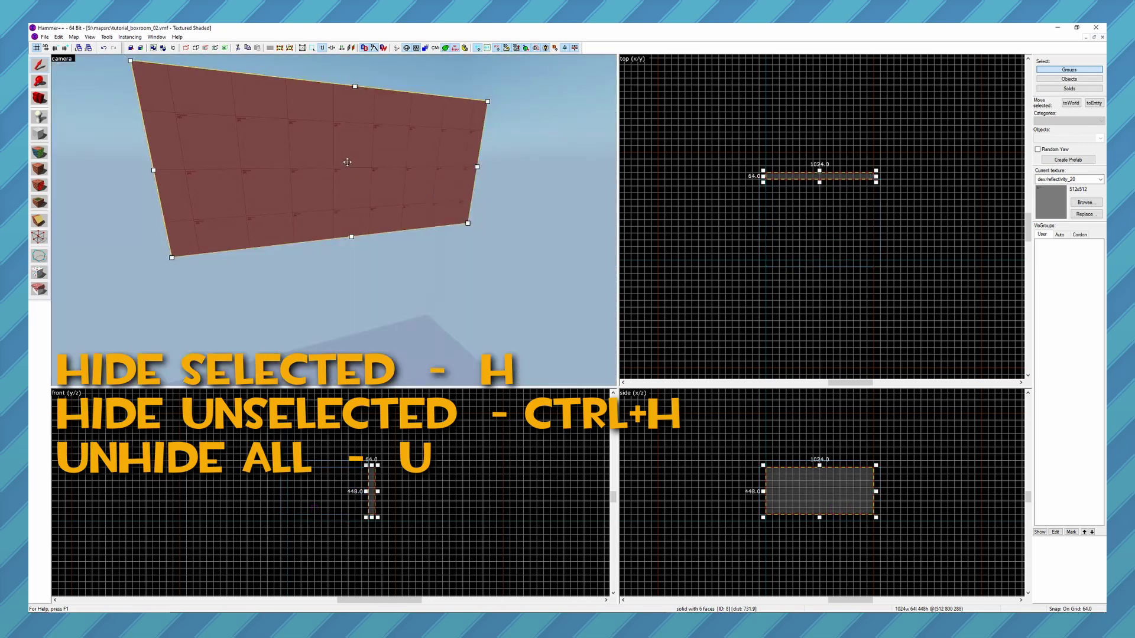
key(u)
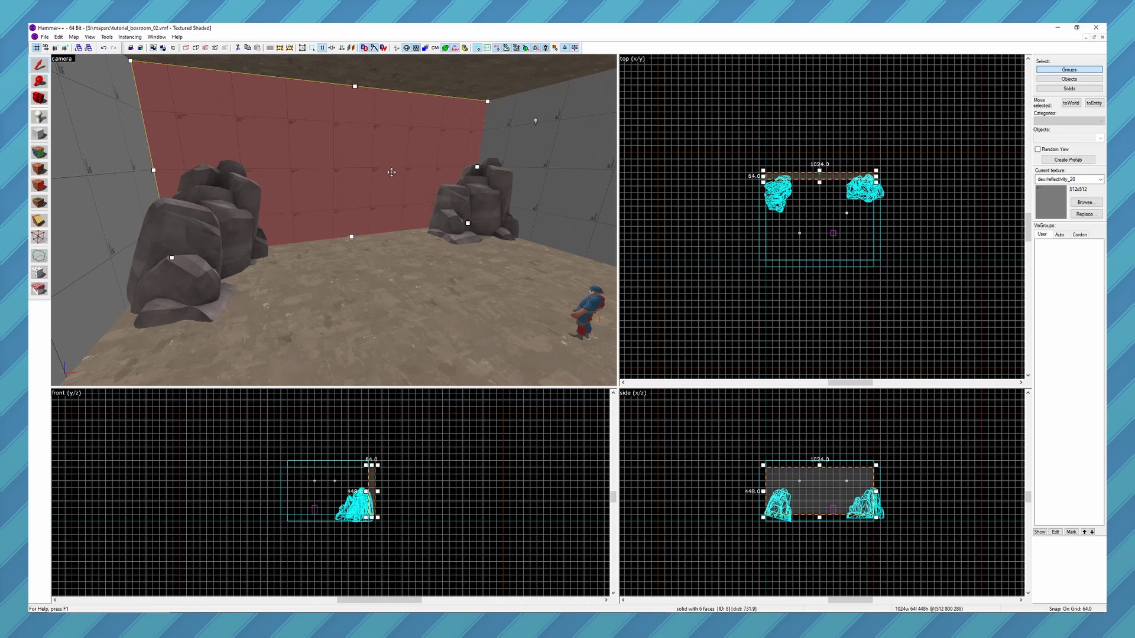
Step: Hide the front wall brush from outside the room to expose the interior
key(z)
key(s)
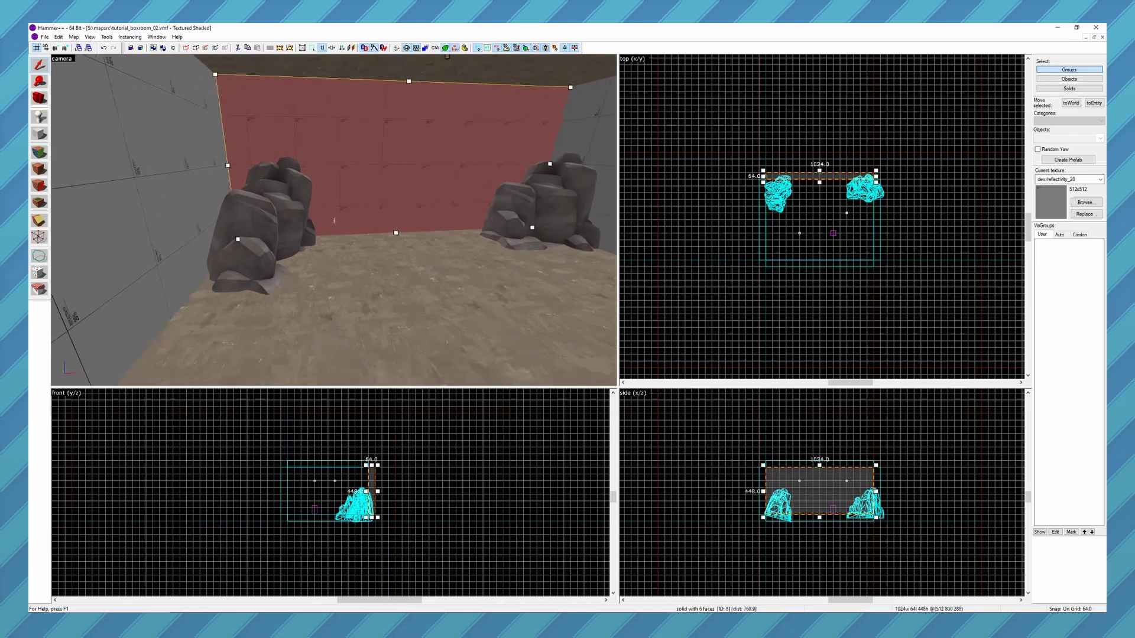
key(s)
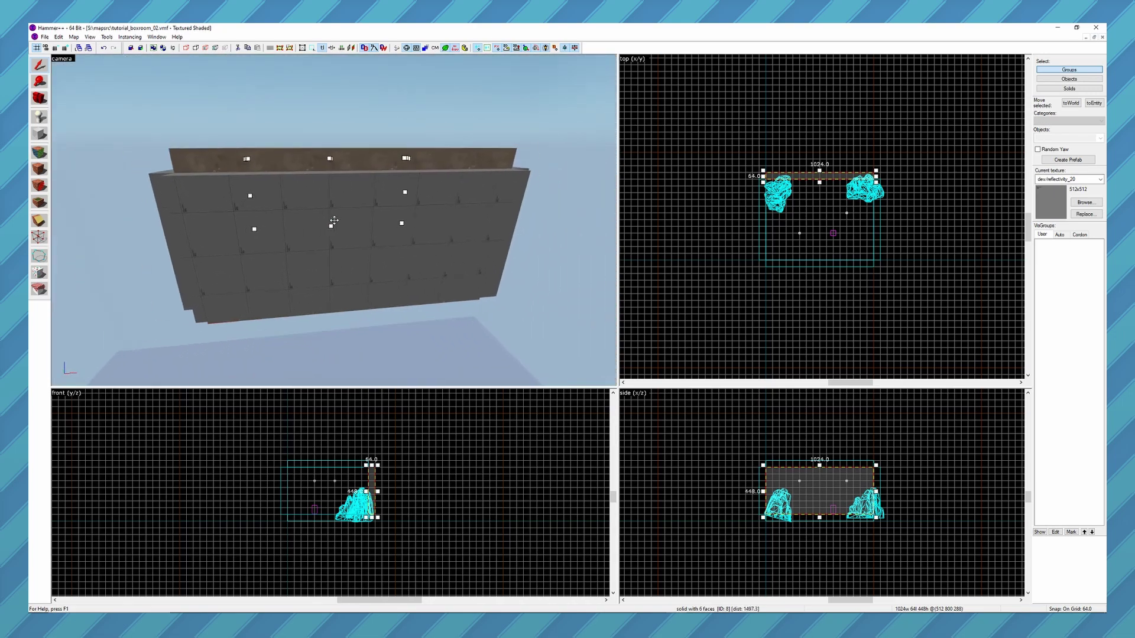
key(z)
key(Escape)
click(357, 262)
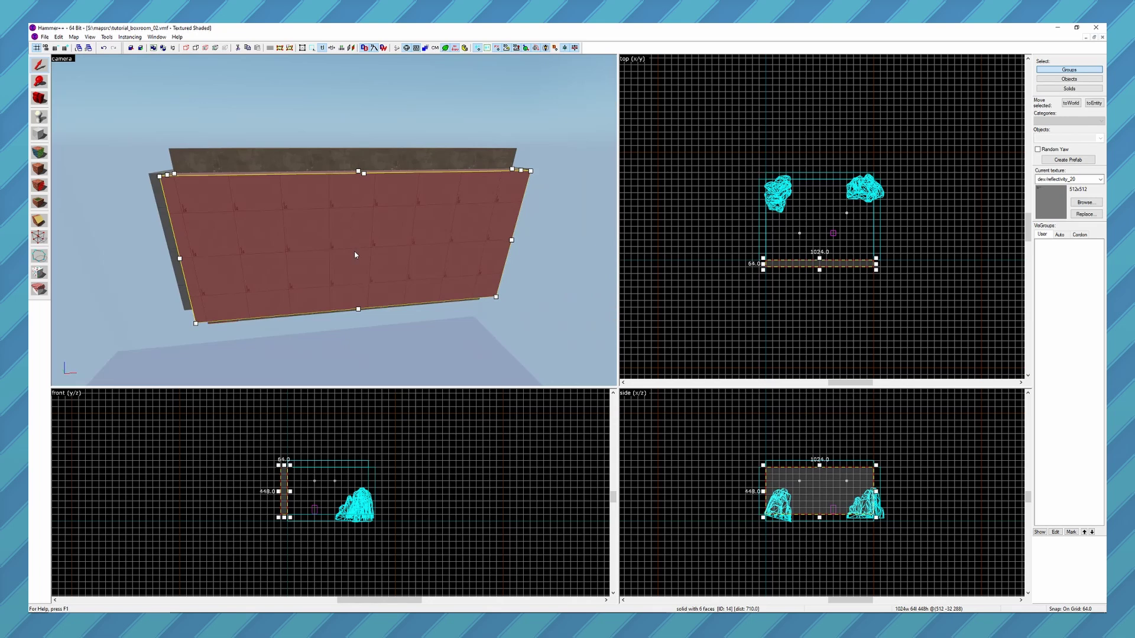
key(h)
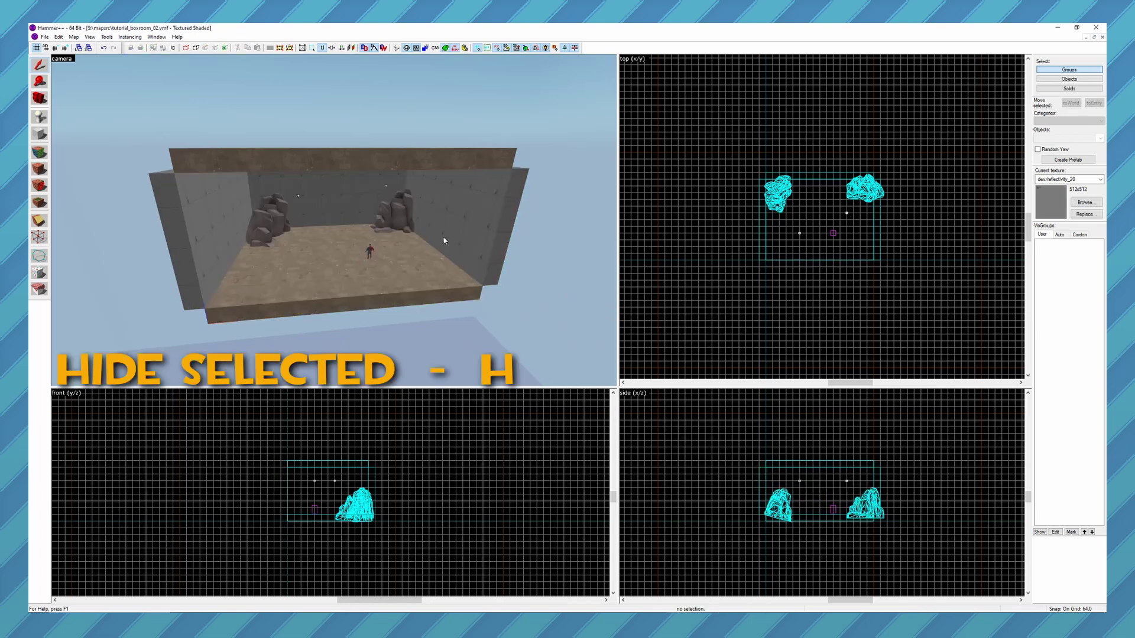
Step: Clone the left side wall to the middle of the room as a divider, unhide the front wall and clear the selection
click(194, 223)
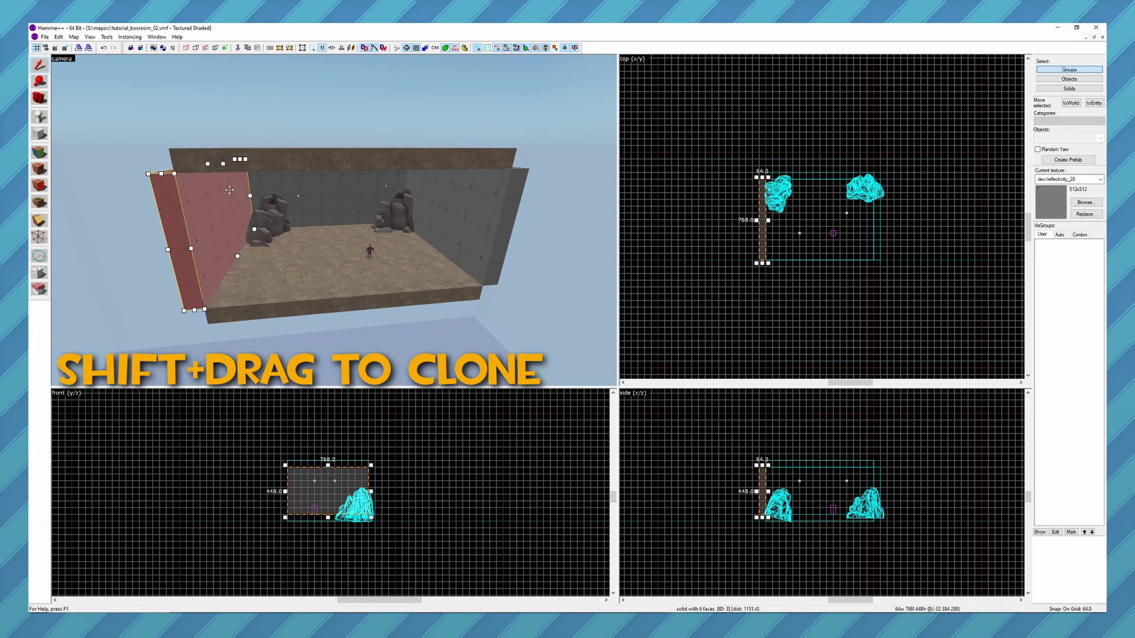
shift+drag(174, 207, 367, 206)
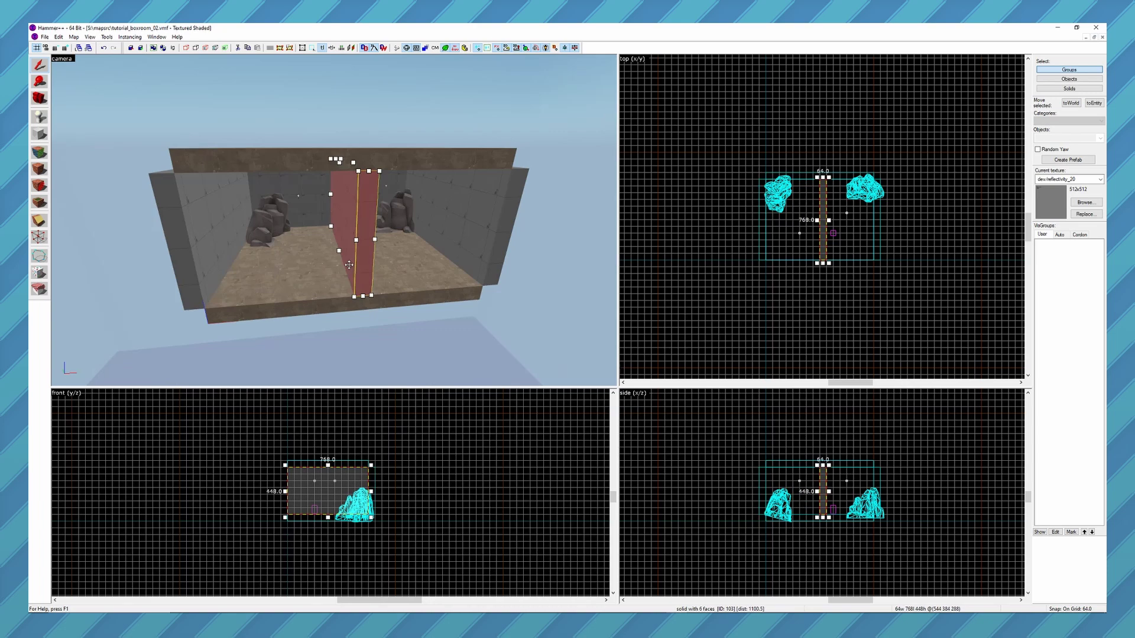
key(u)
key(z)
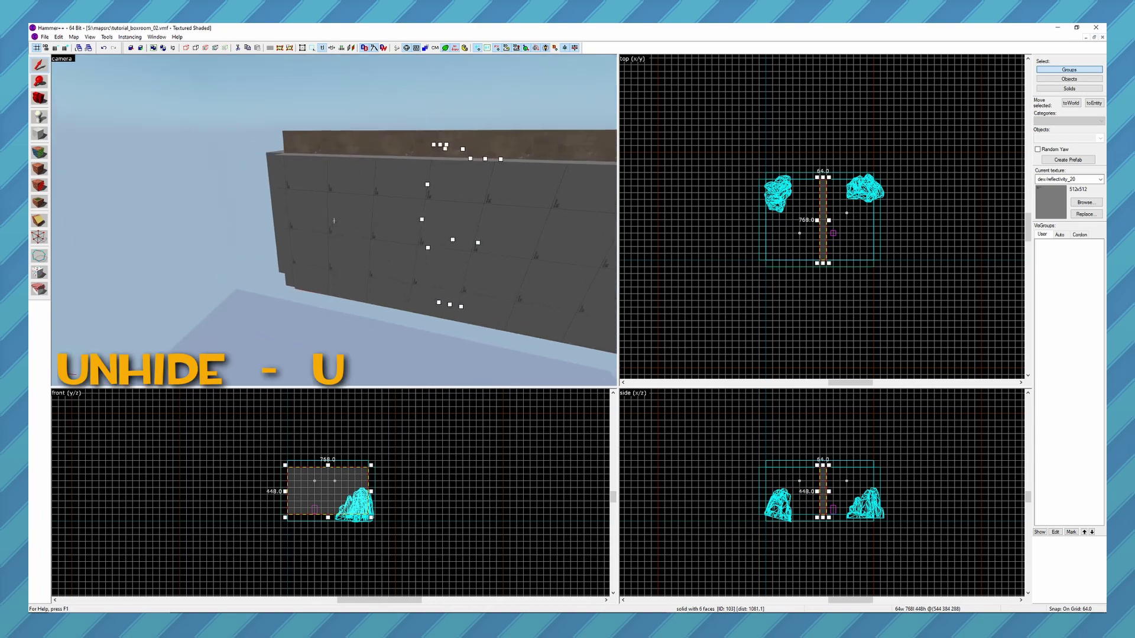
key(w)
key(a)
key(z)
key(Escape)
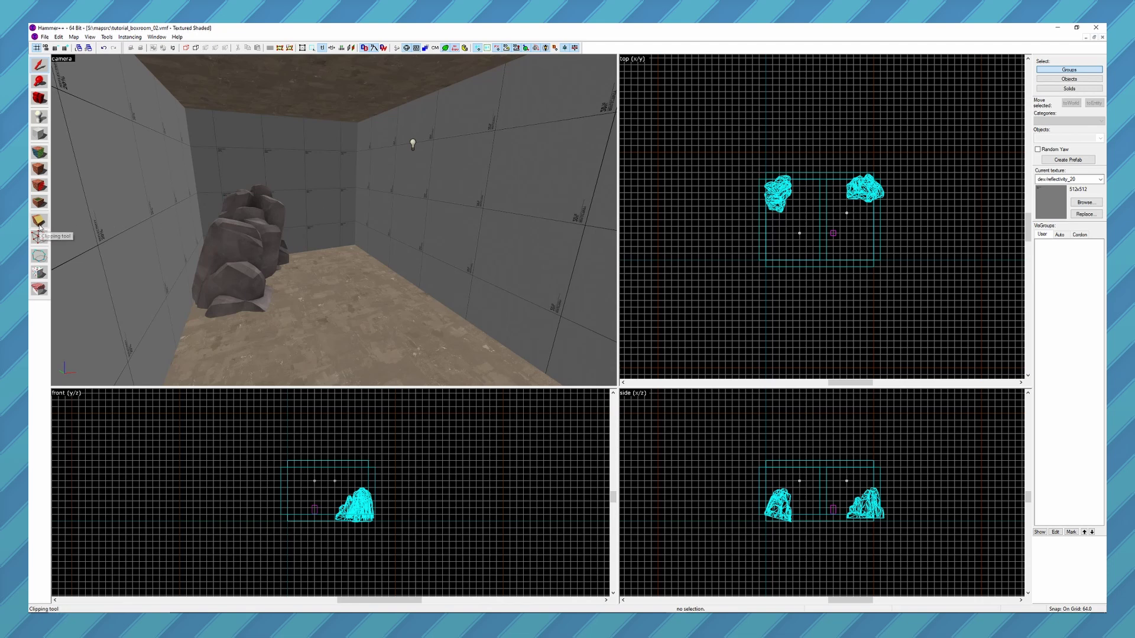
Step: Place a vertical Clipping tool line across the divider wall in the front view, dividing it into 320 and 448 unit lengths
click(39, 222)
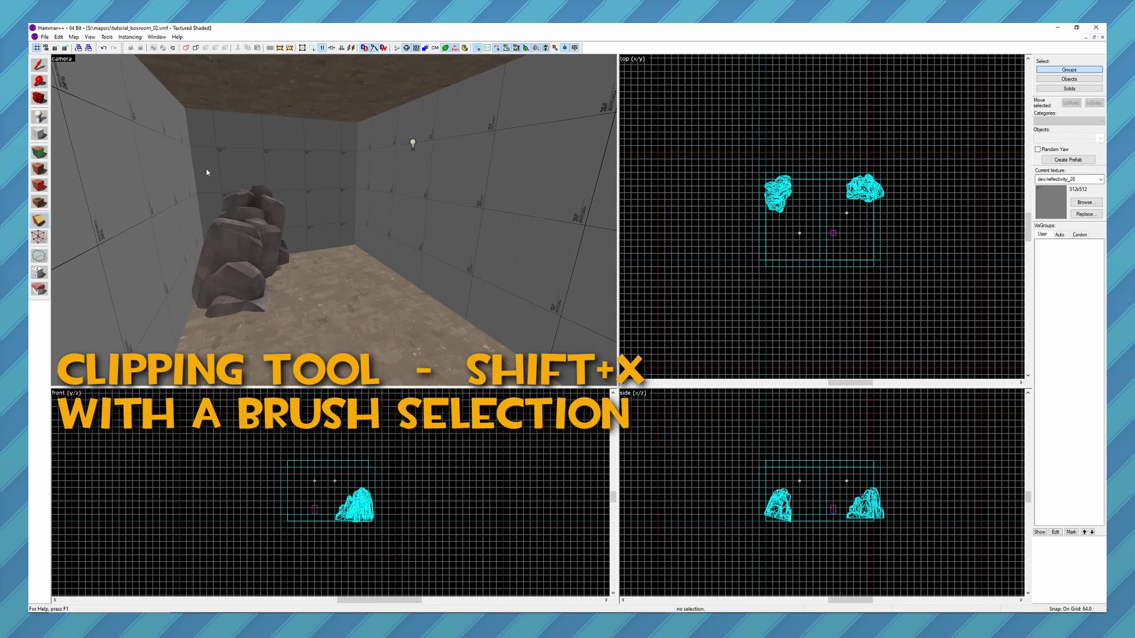
key(shift+s)
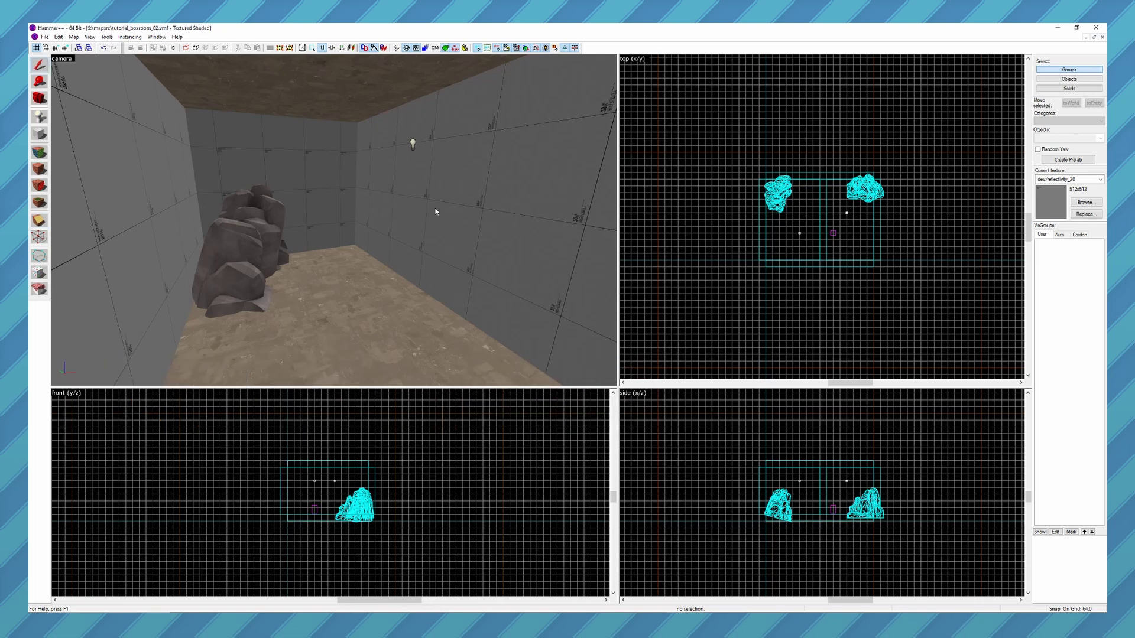
click(435, 208)
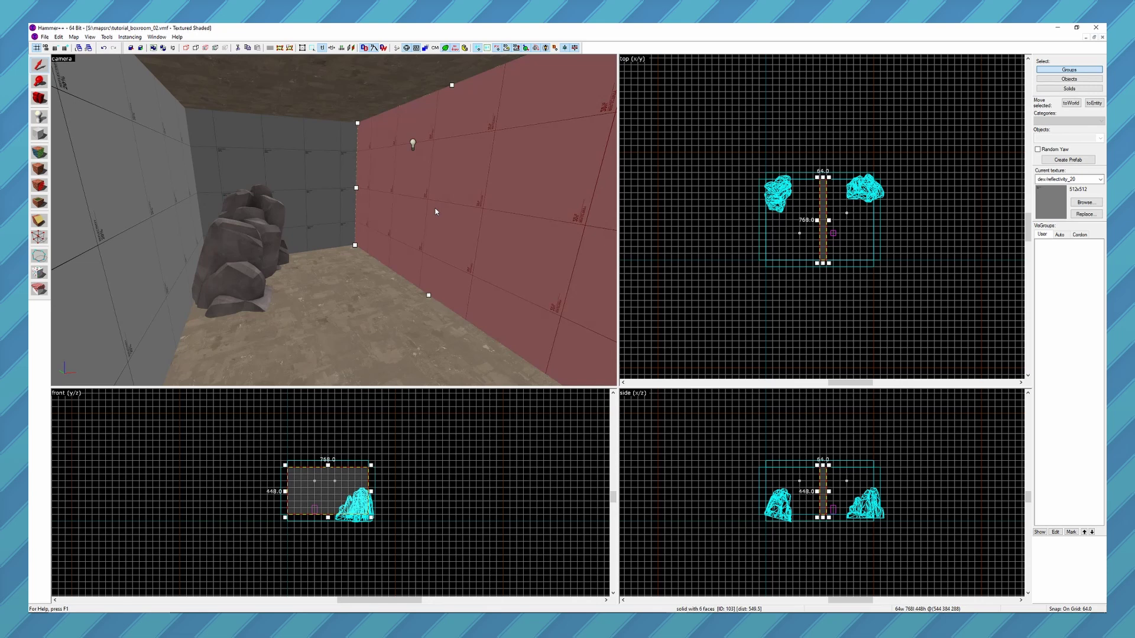
key(shift+a)
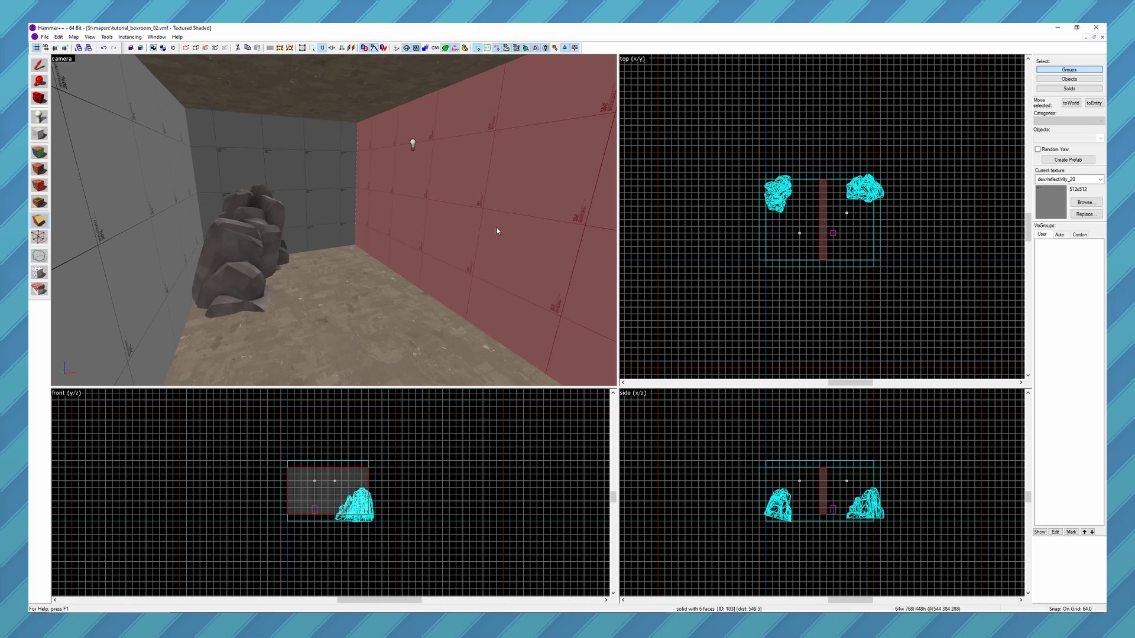
scroll(331, 491, up, 6)
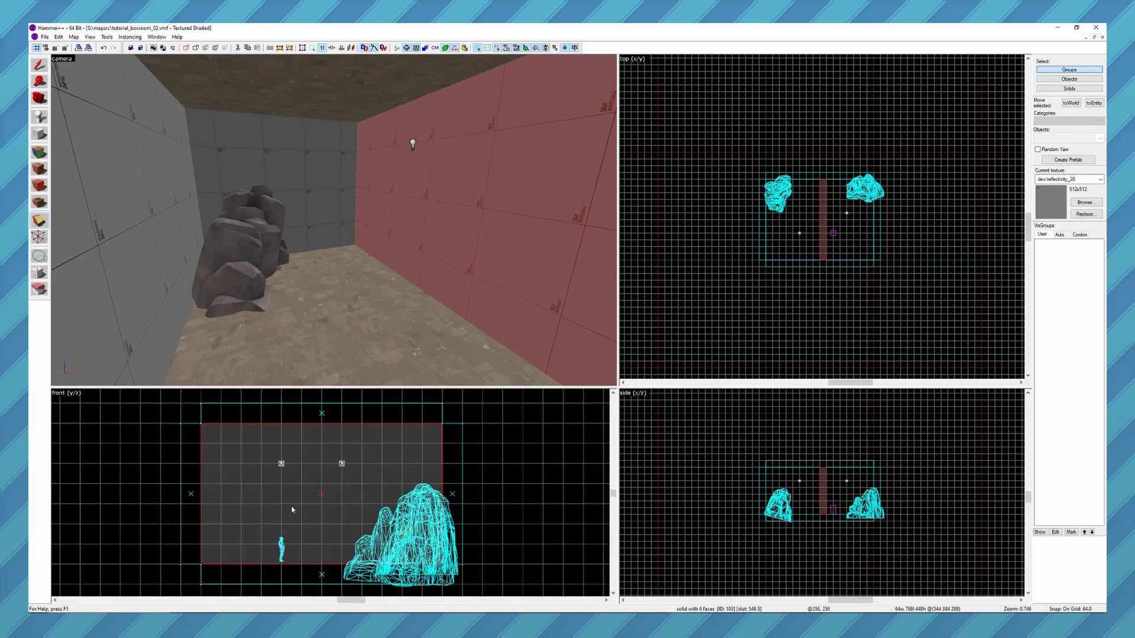
drag(301, 449, 303, 525)
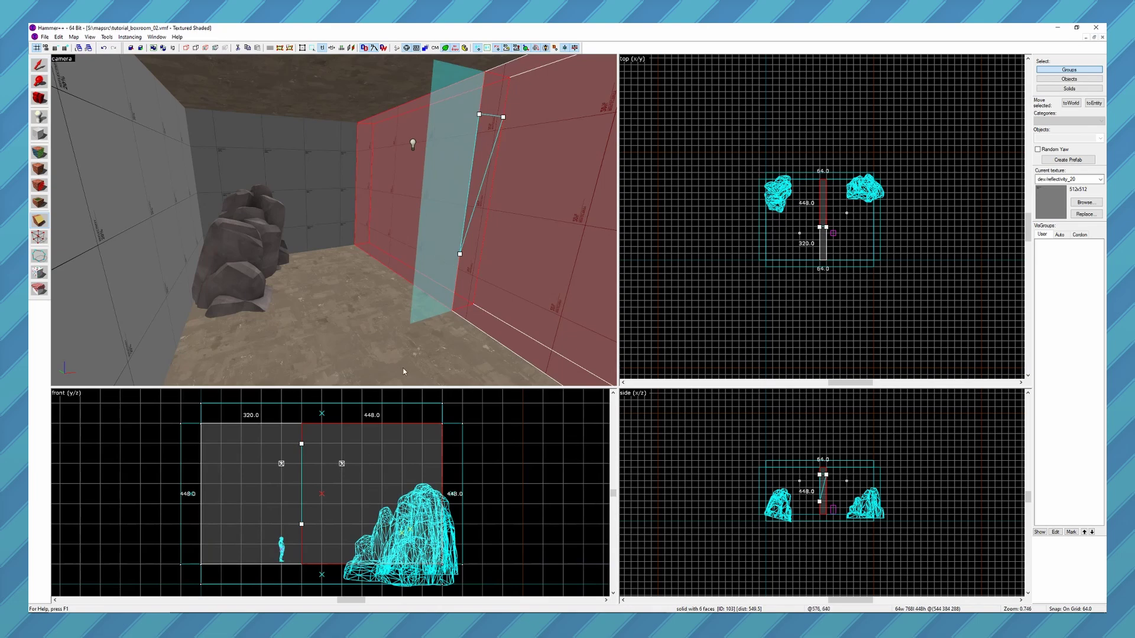
key(z)
key(a)
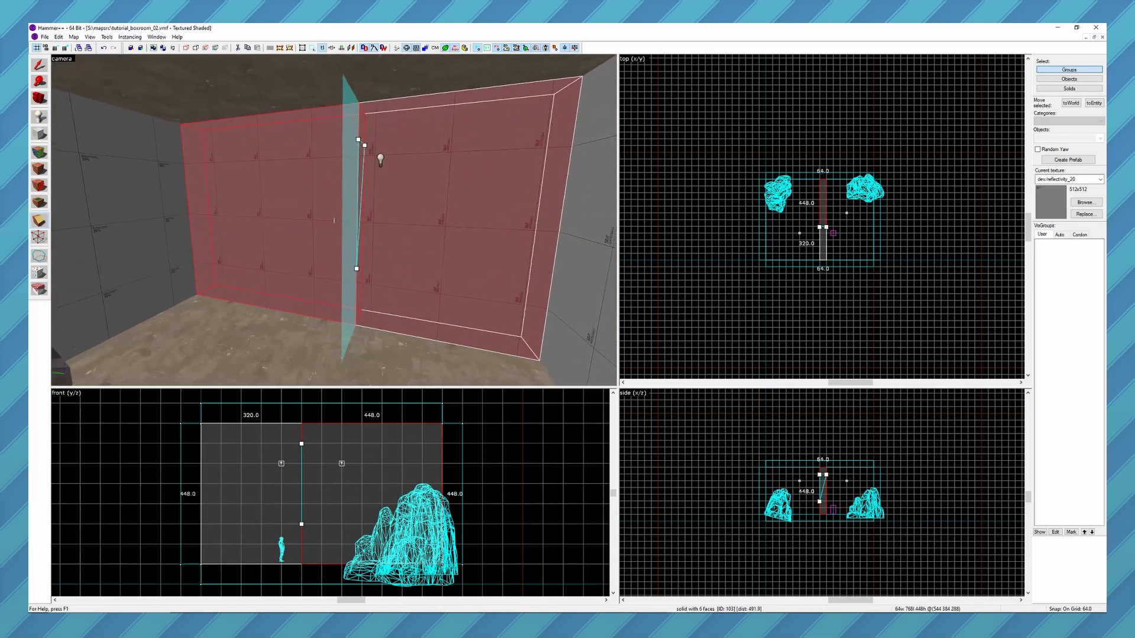
mouse_move(333, 224)
key(z)
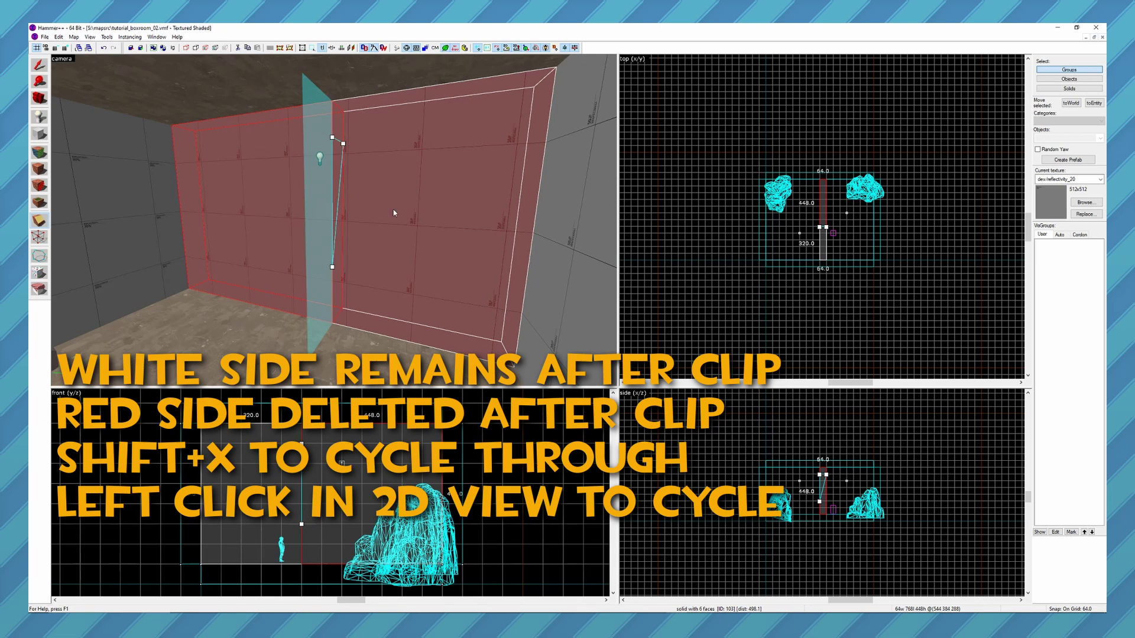
Step: Cycle the clip mode to keep both sides of the divider wall and apply the cut
key(shift+x)
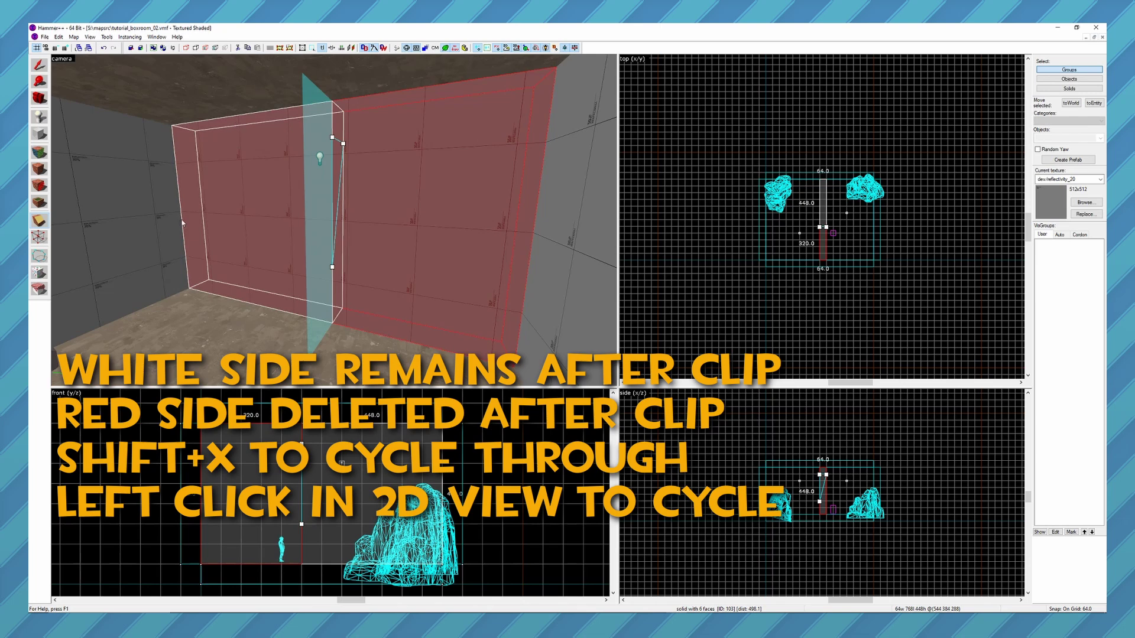
key(shift+x)
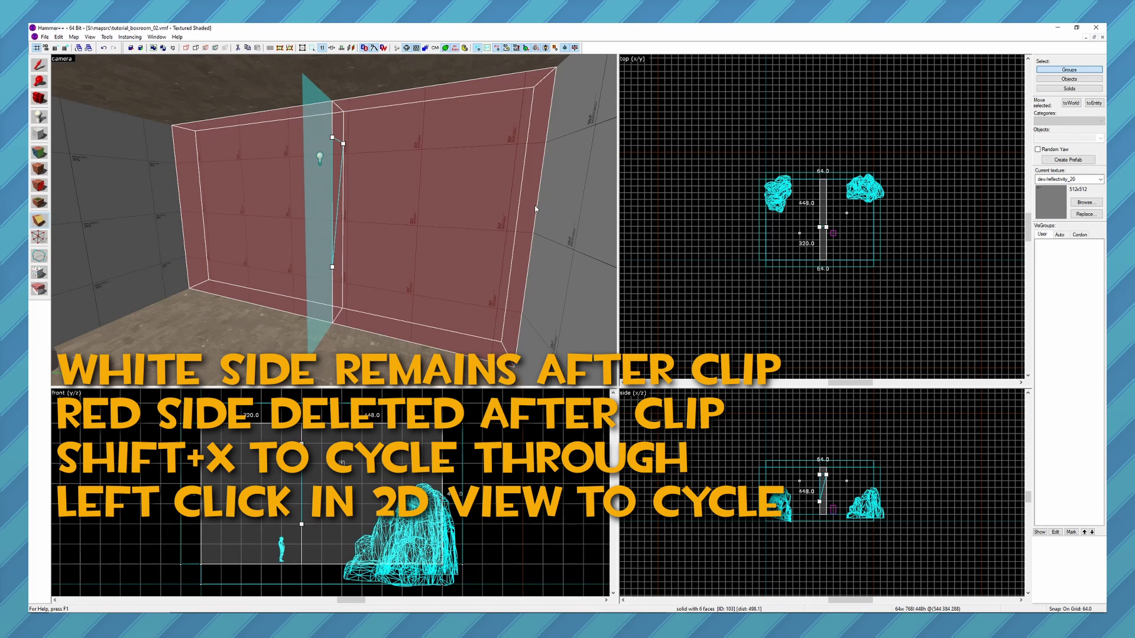
click(382, 464)
click(382, 464)
click(381, 464)
key(shift+x)
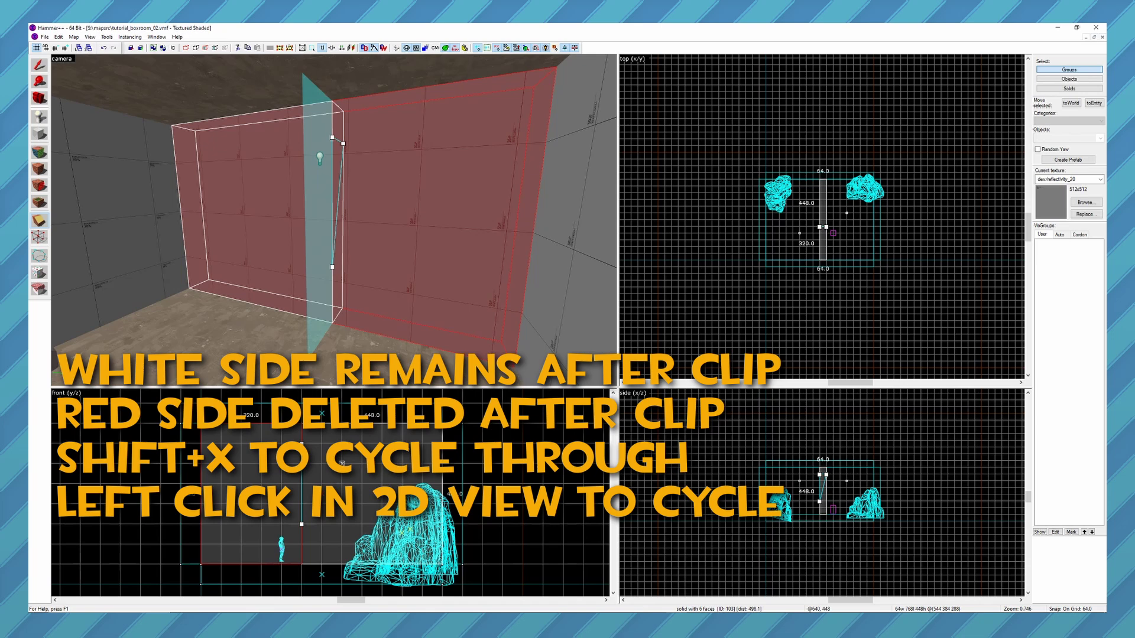
key(shift+x)
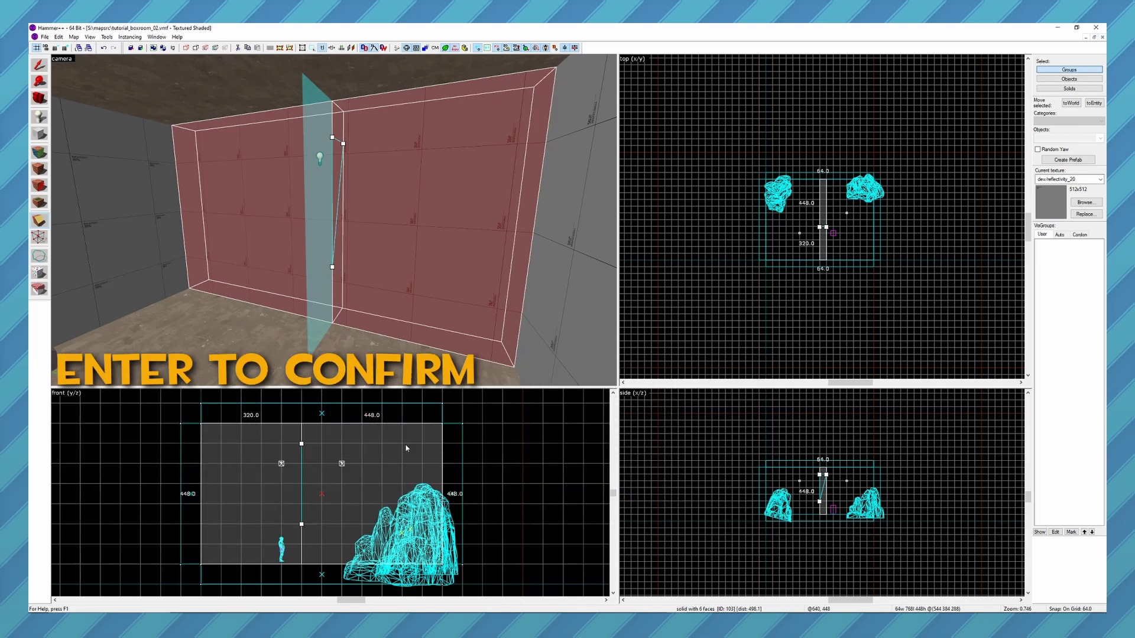
key(Return)
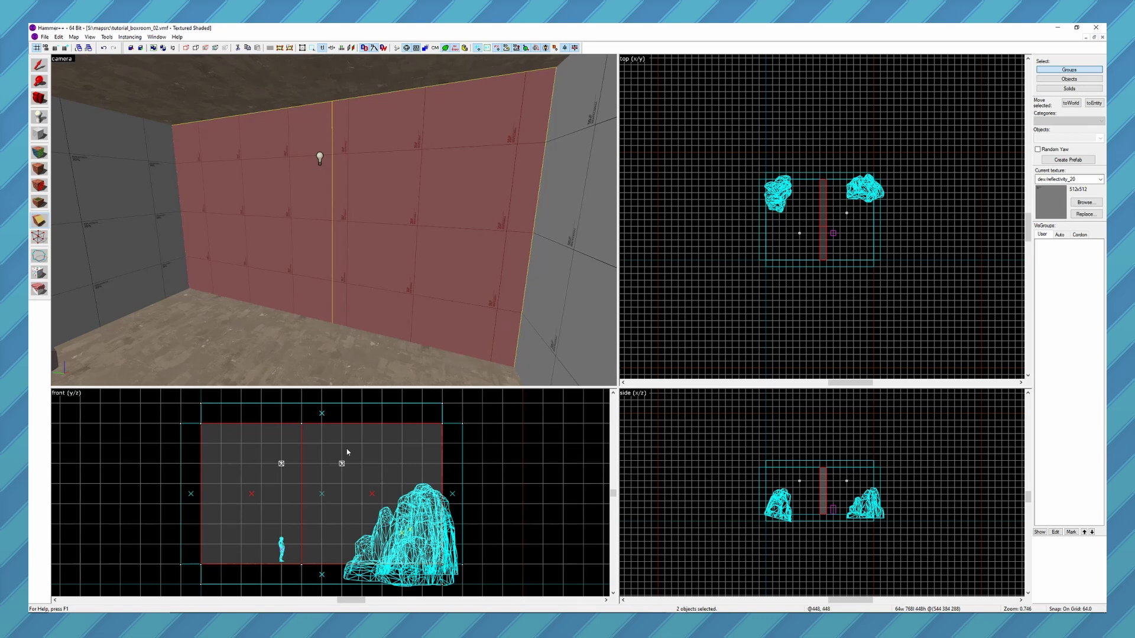
Step: Cut the divider wall vertically again to form a 128-unit-wide middle section, and try a horizontal clip across all sections
drag(345, 427, 349, 506)
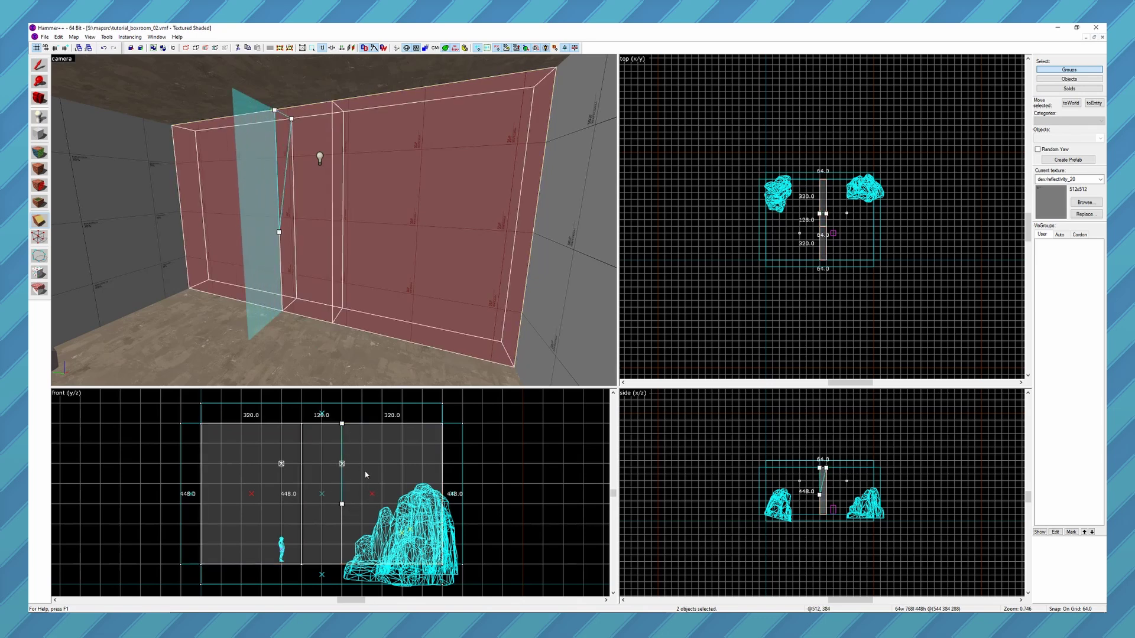
key(Return)
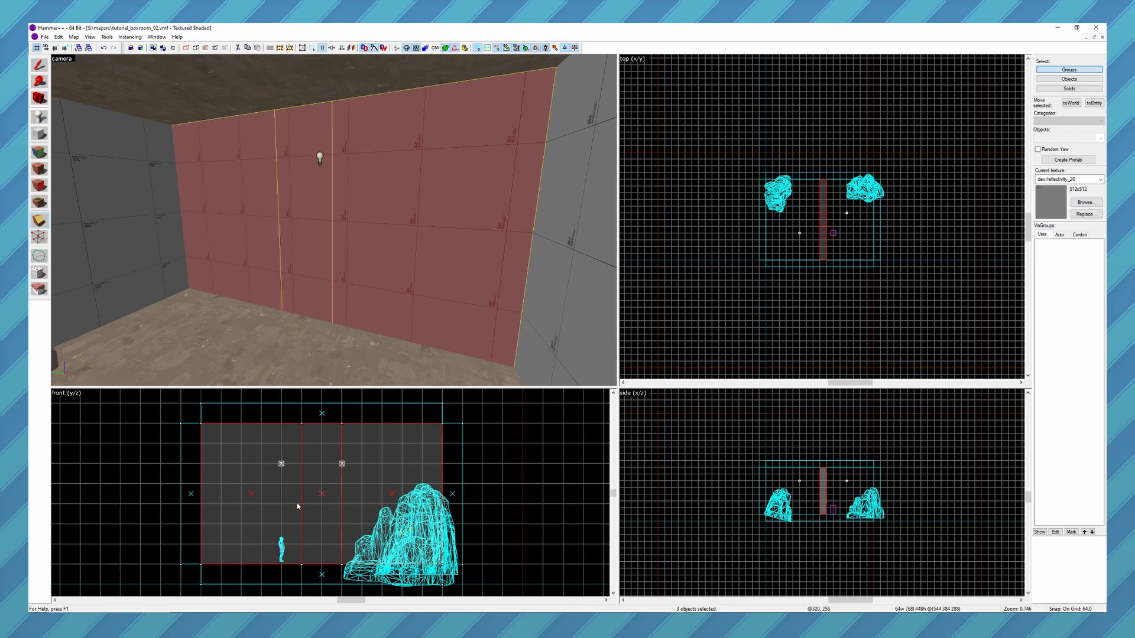
drag(301, 504, 342, 504)
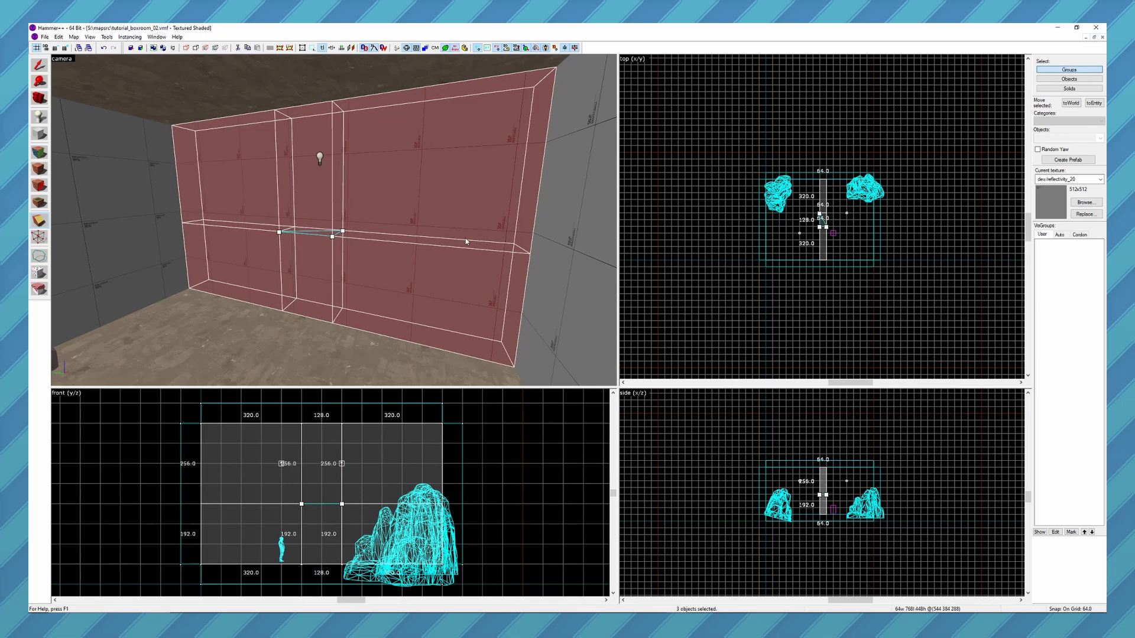
key(shift+s)
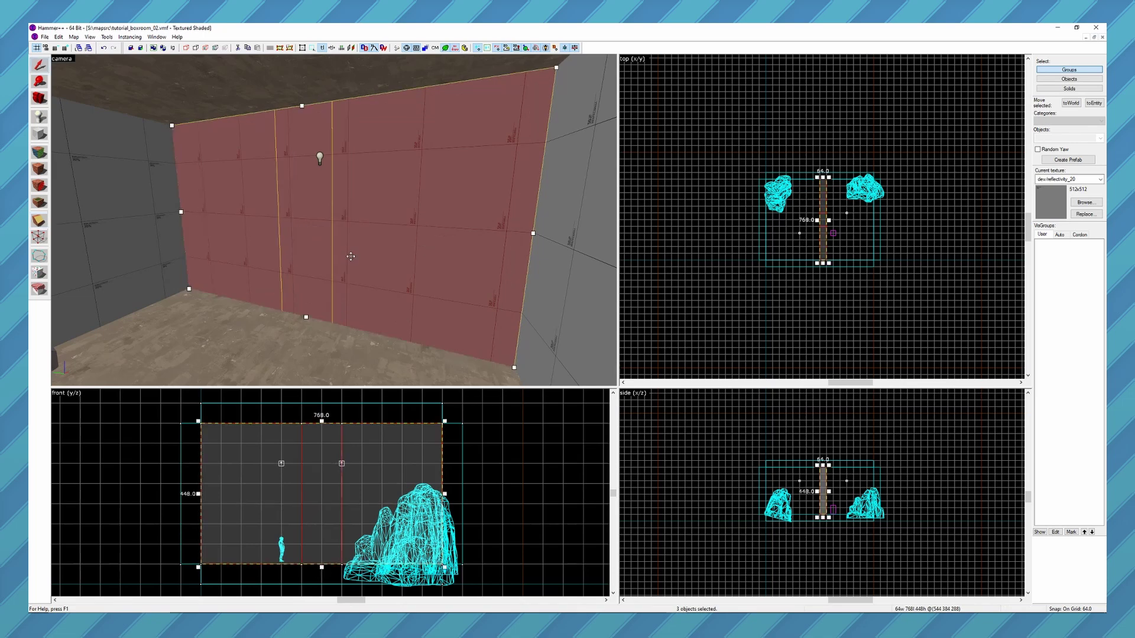
Step: Clip only the middle wall section horizontally and keep its upper 256 units, leaving a doorway 128 units wide and 192 units tall
click(319, 335)
click(310, 260)
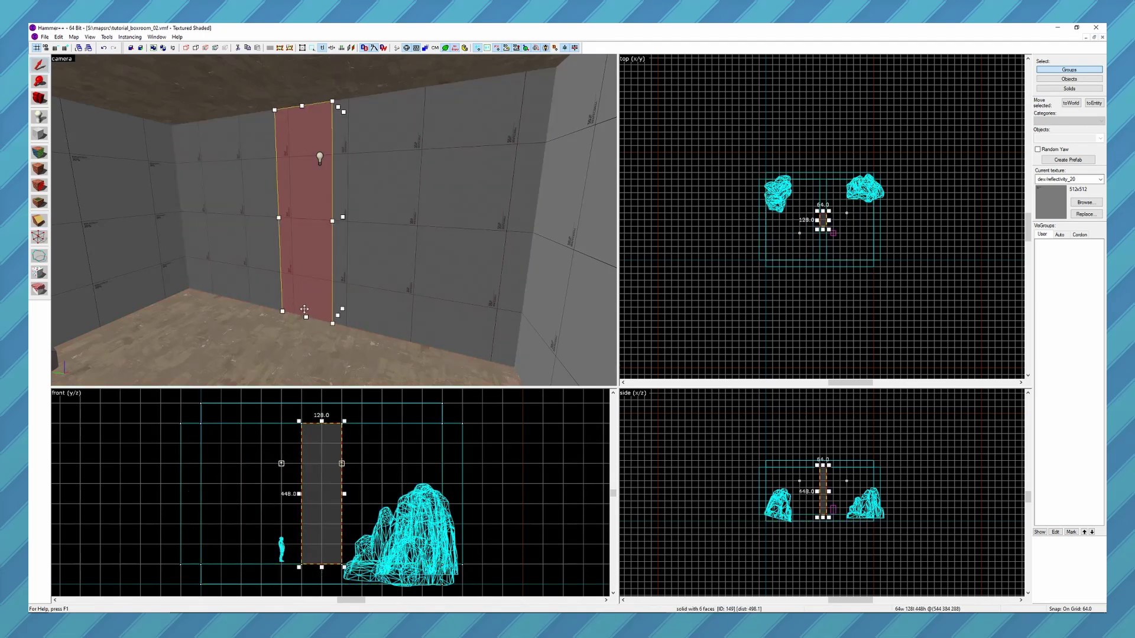
key(shift+x)
drag(290, 513, 348, 508)
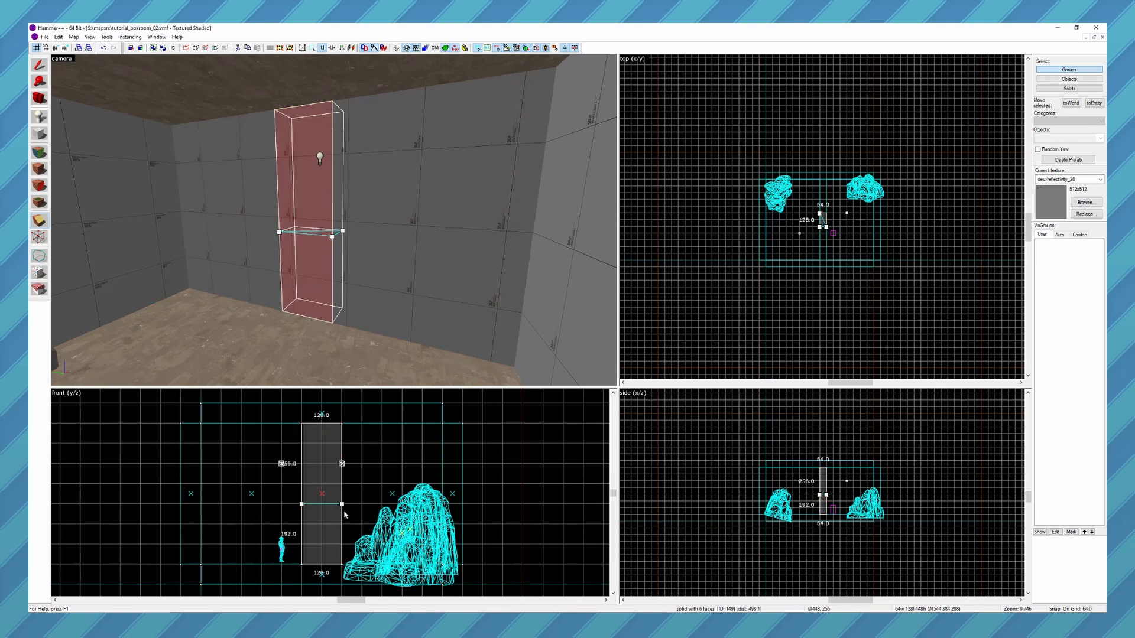
key(shift+x)
key(shift+x)
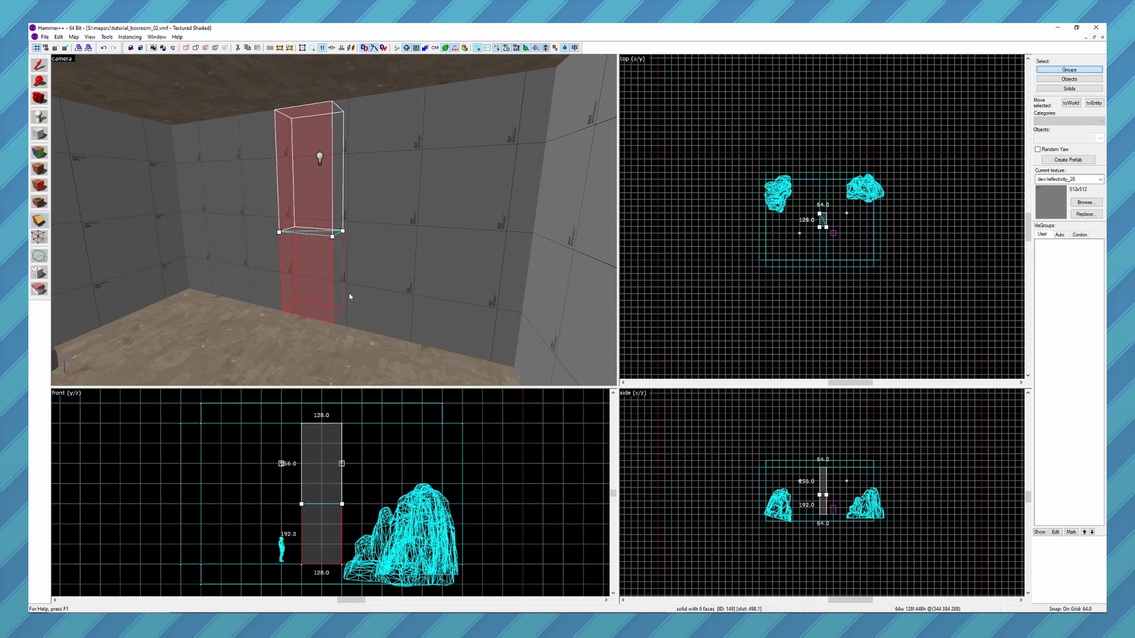
key(Return)
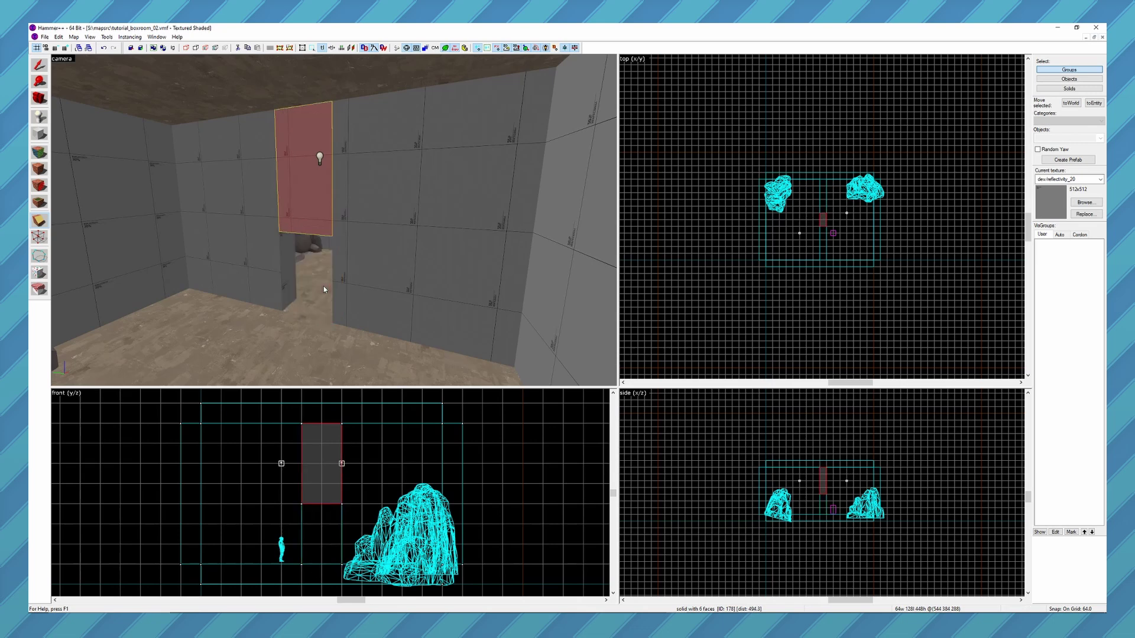
key(shift+s)
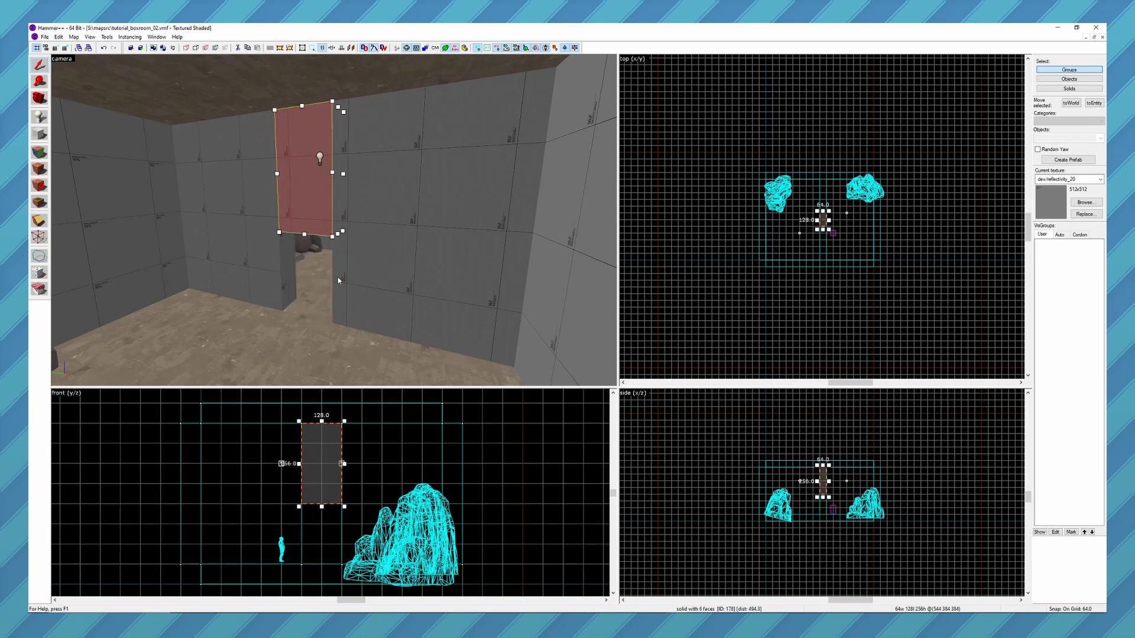
Step: Examine the new doorway in the divider wall from inside the room
key(z)
key(a)
key(w)
key(d)
key(z)
key(z)
key(w)
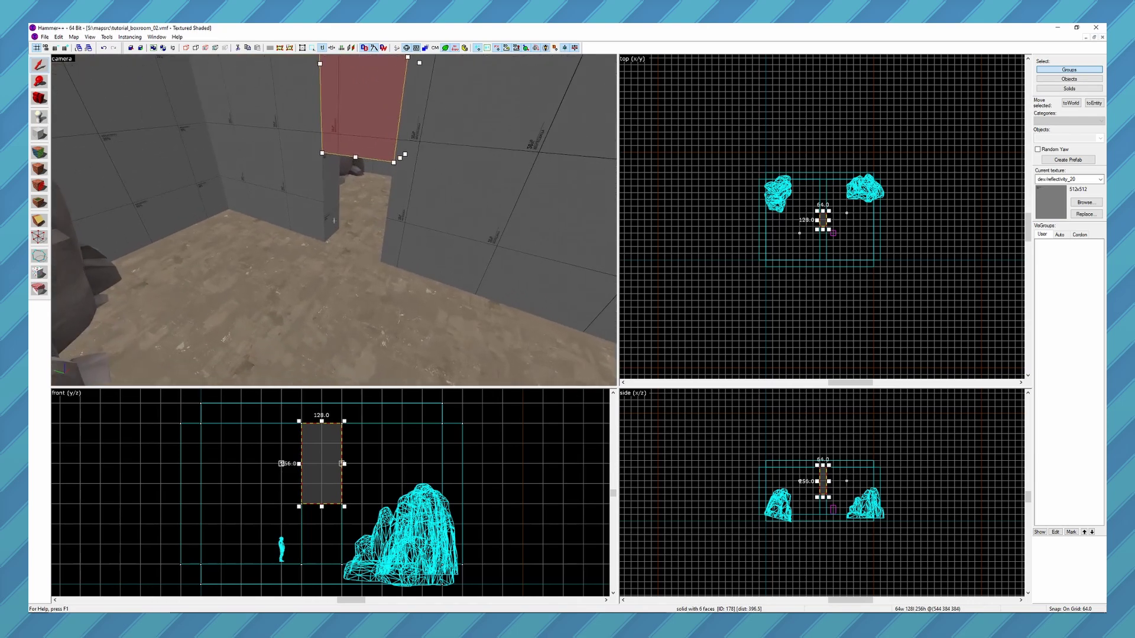
key(z)
key(s)
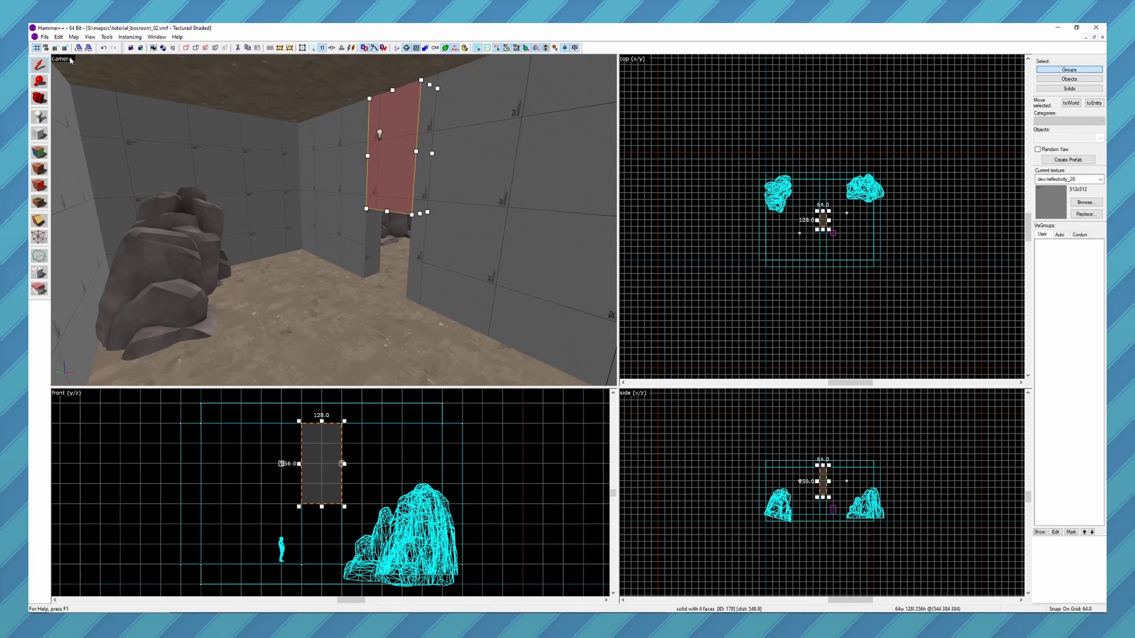
Step: Switch the 3D camera view to the lighting preview and bake the lighting
click(70, 59)
click(89, 146)
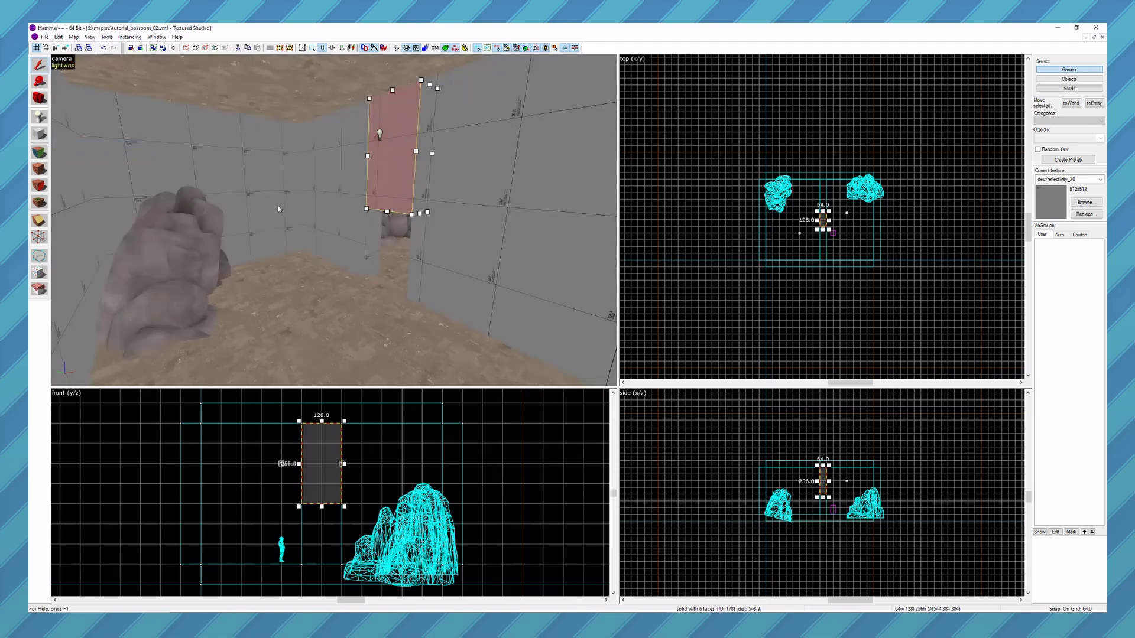
key(l)
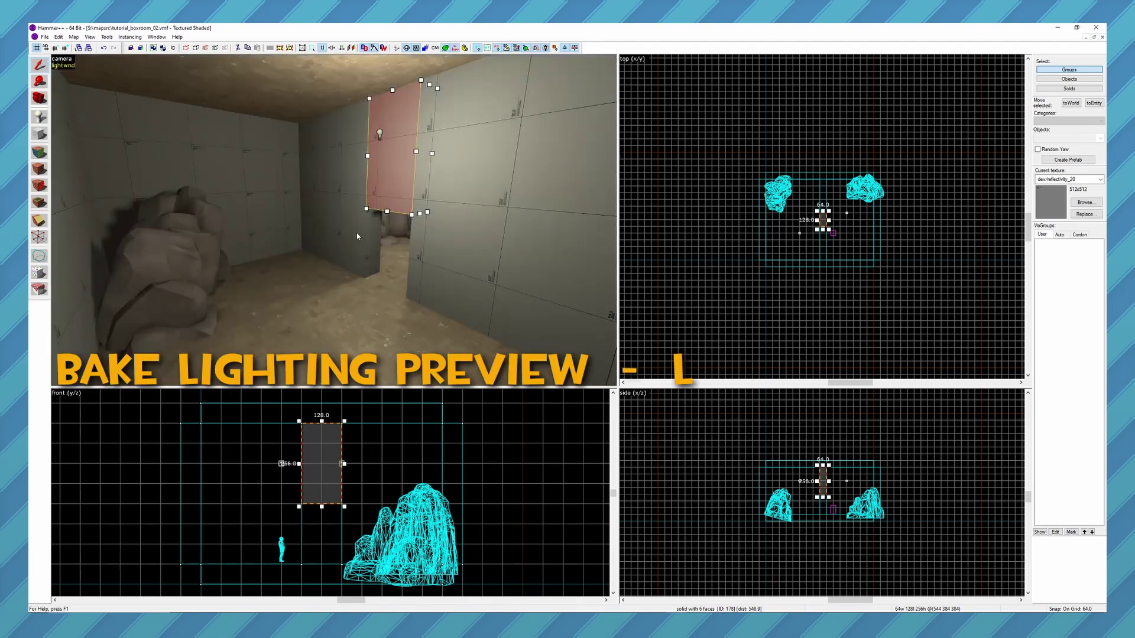
Step: Inspect the baked lighting on the walls, ceiling and rocks on both sides of the divider wall
key(z)
key(w)
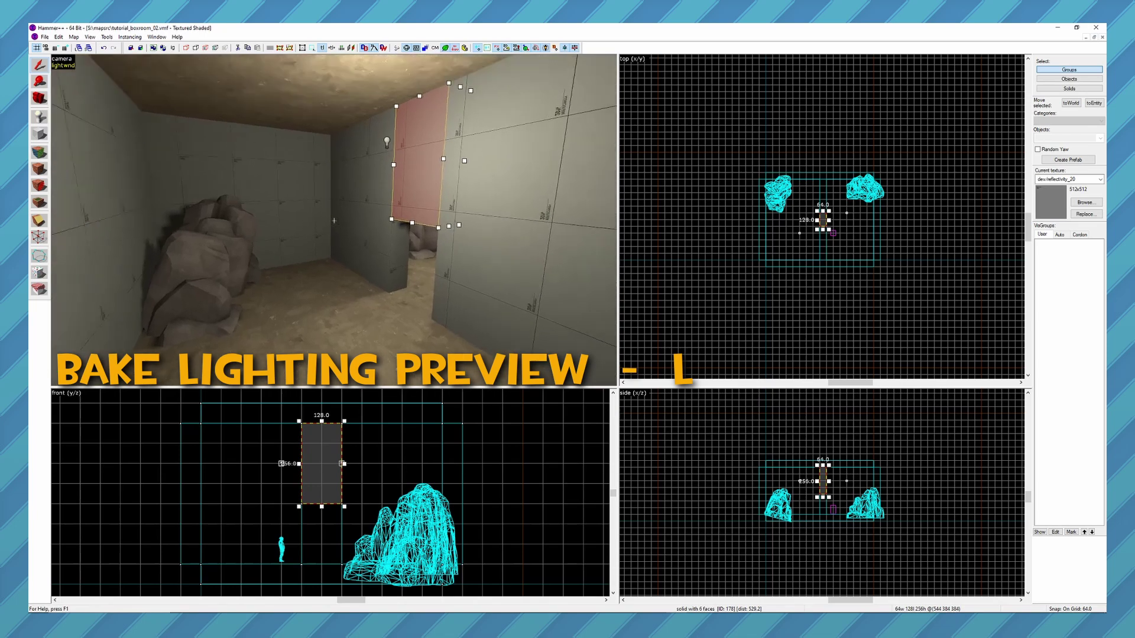
mouse_move(334, 220)
key(z)
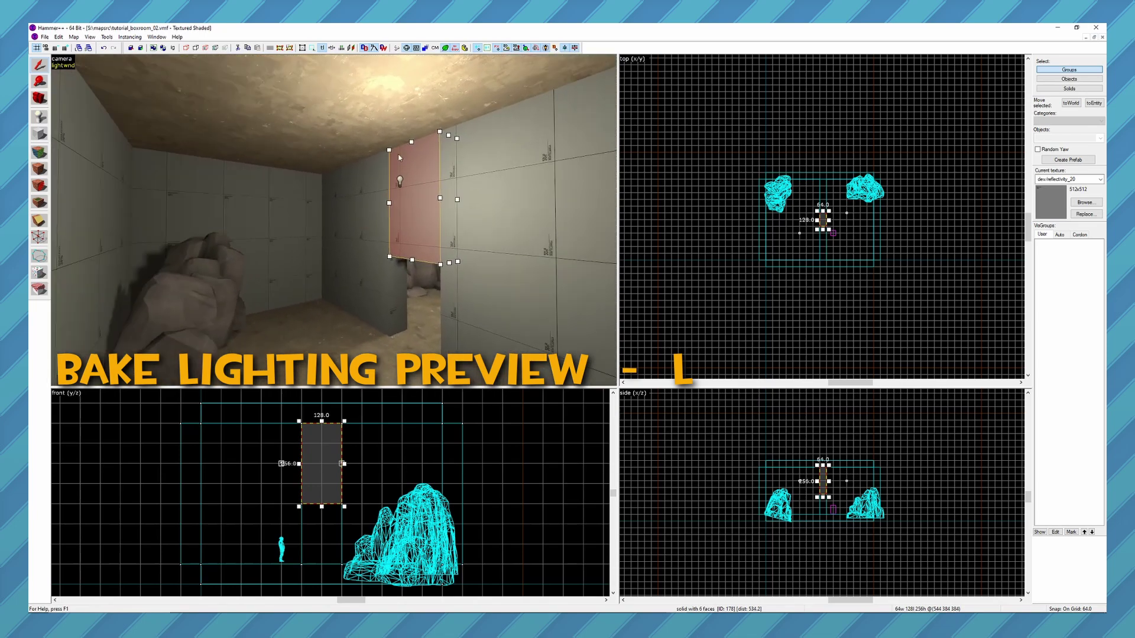
key(z)
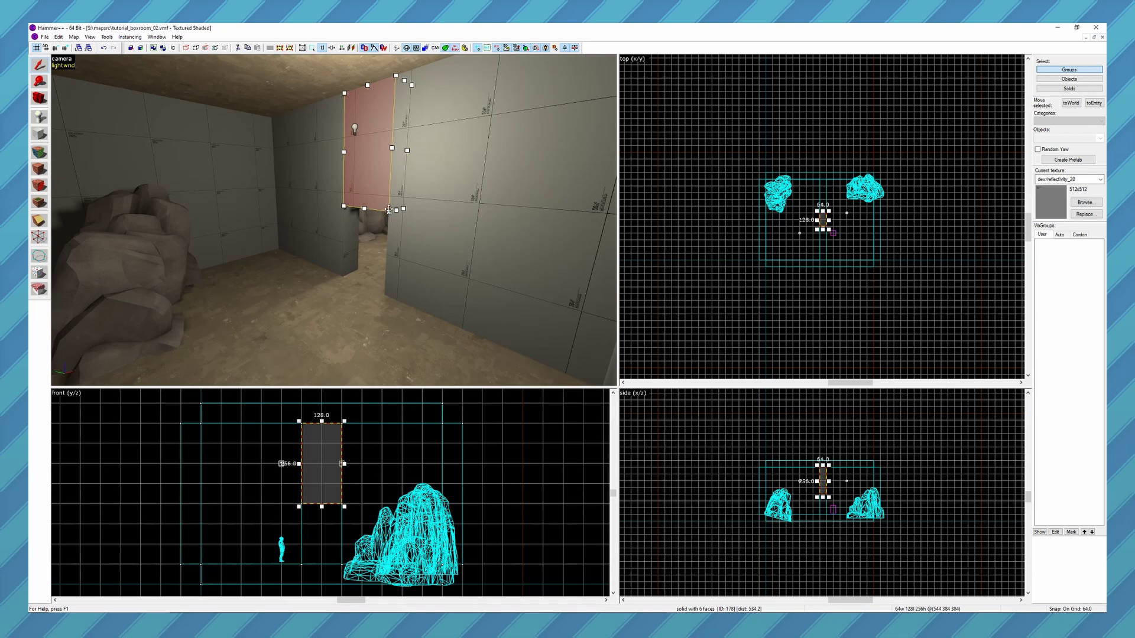
key(z)
key(d)
key(z)
key(d)
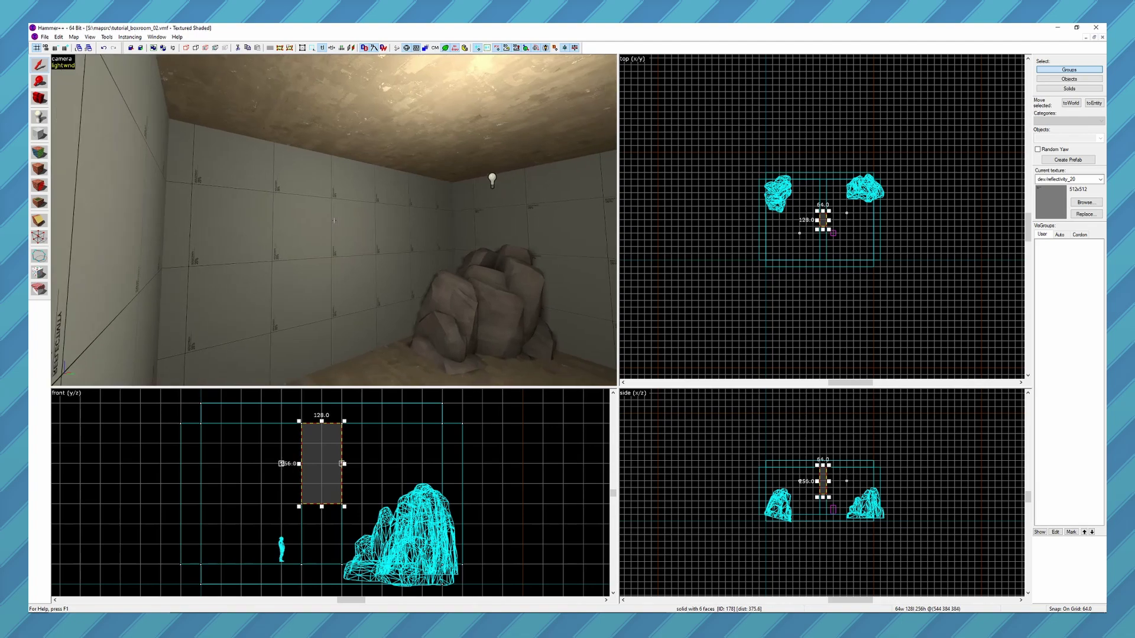
key(z)
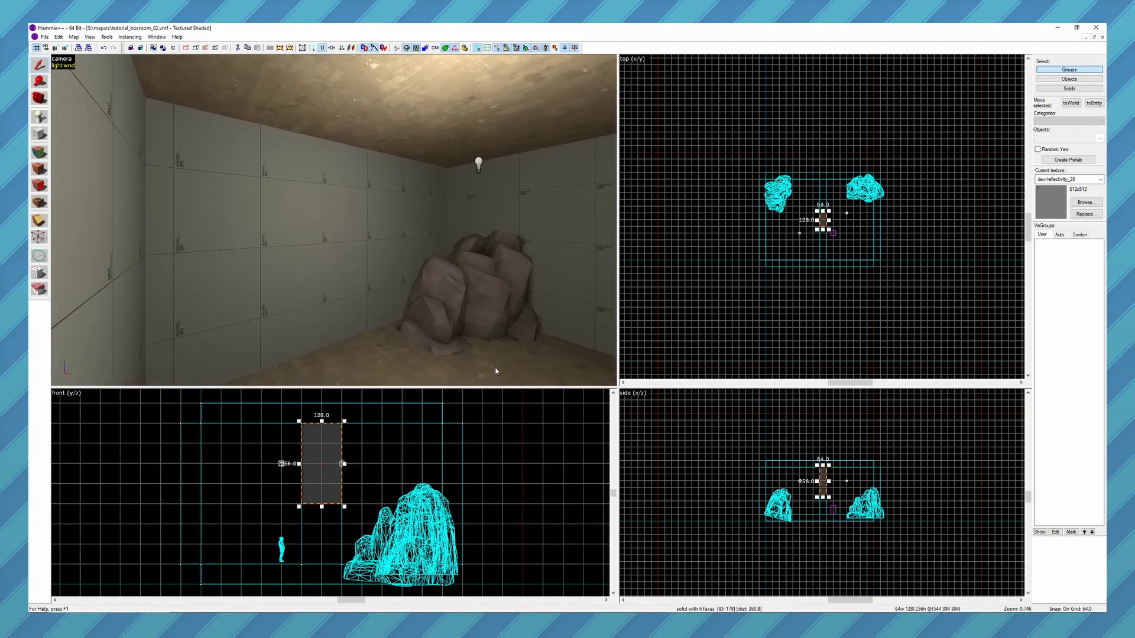
Step: Place a prop_static entity with the Entity tool near the lower-left corner of the room in the top view
key(shift+e)
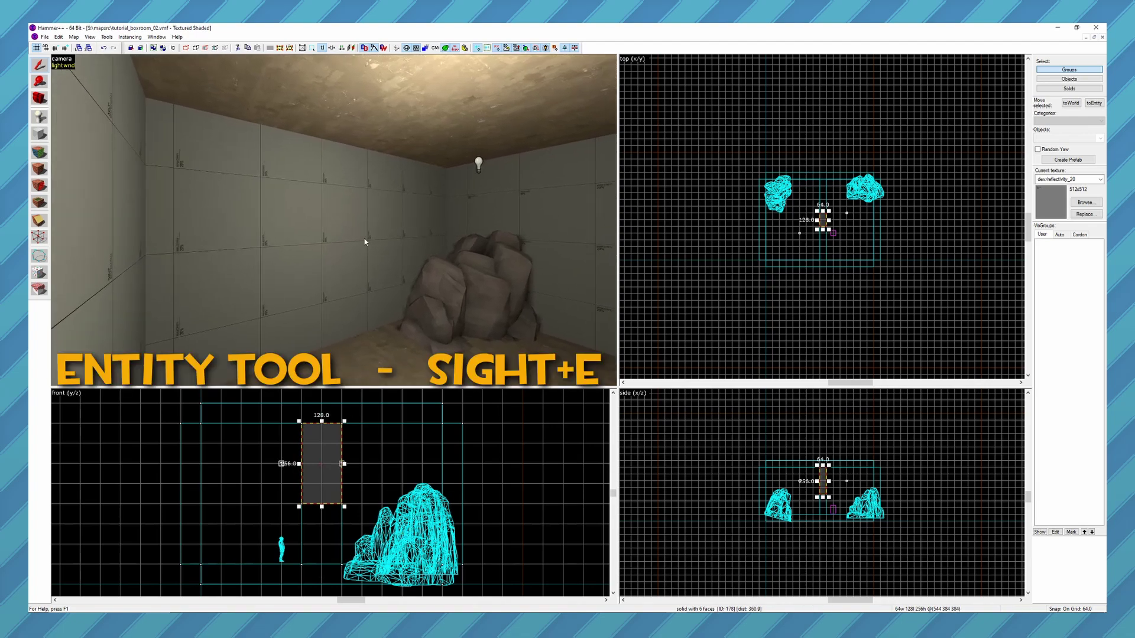
scroll(771, 270, up, 3)
scroll(770, 270, up, 1)
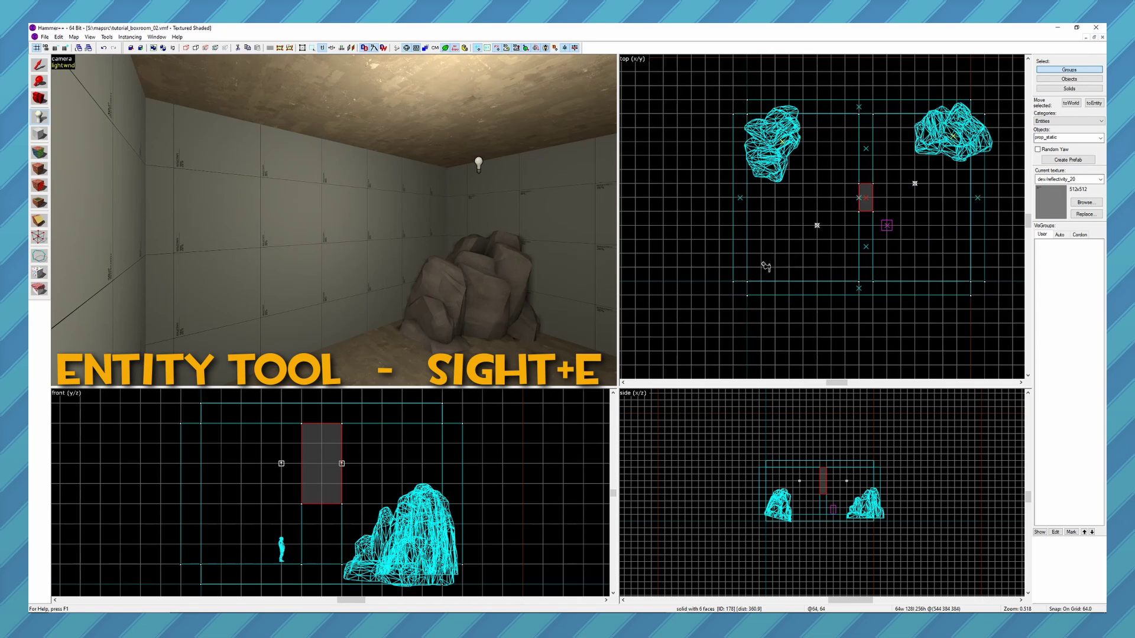
click(762, 255)
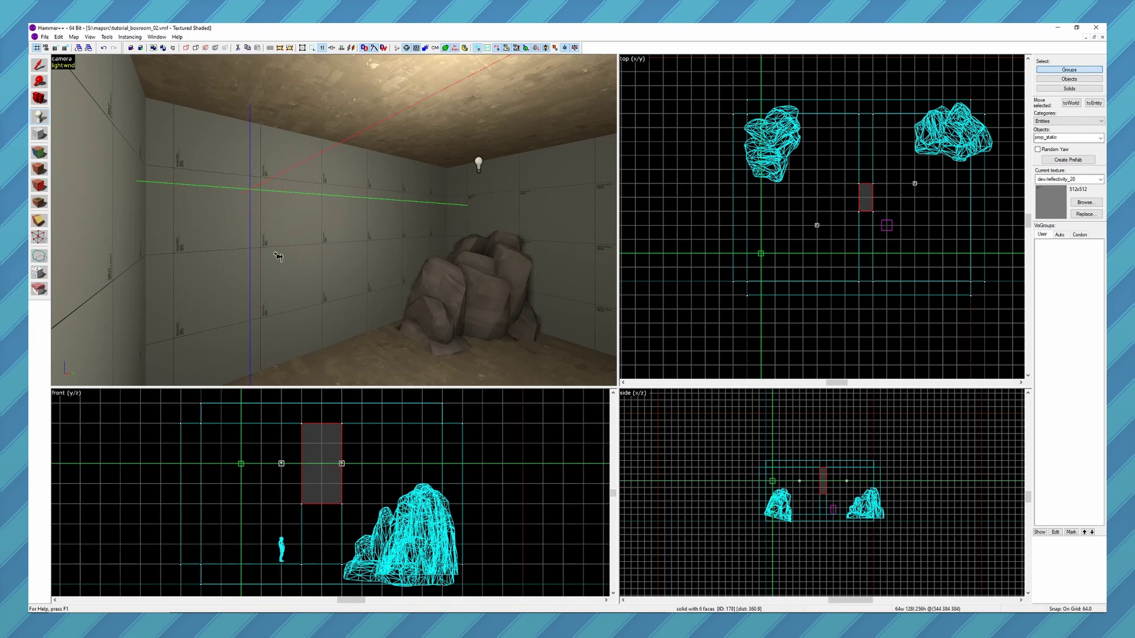
key(Return)
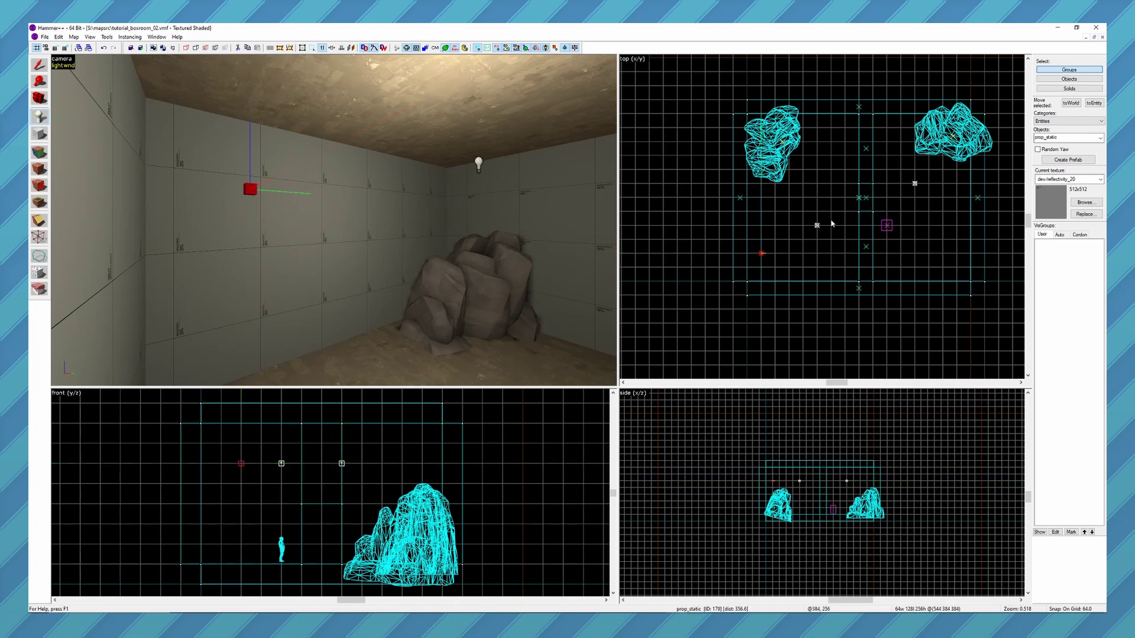
Step: Change the new entity's class to light_spot in its object properties and apply it
key(z)
key(d)
key(d)
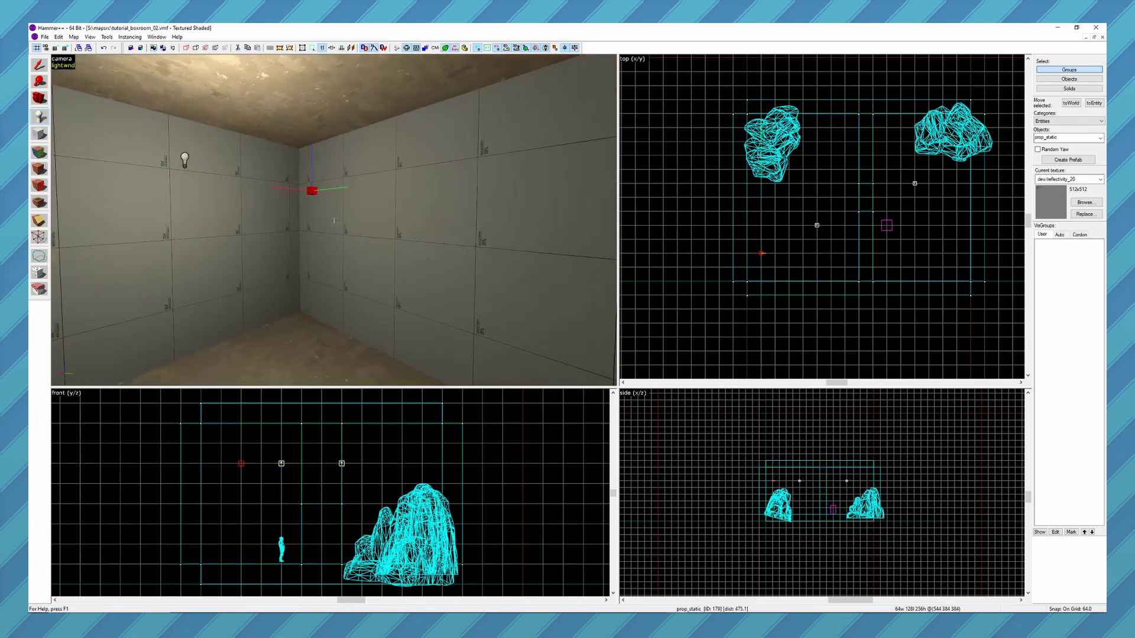
key(z)
key(alt+Return)
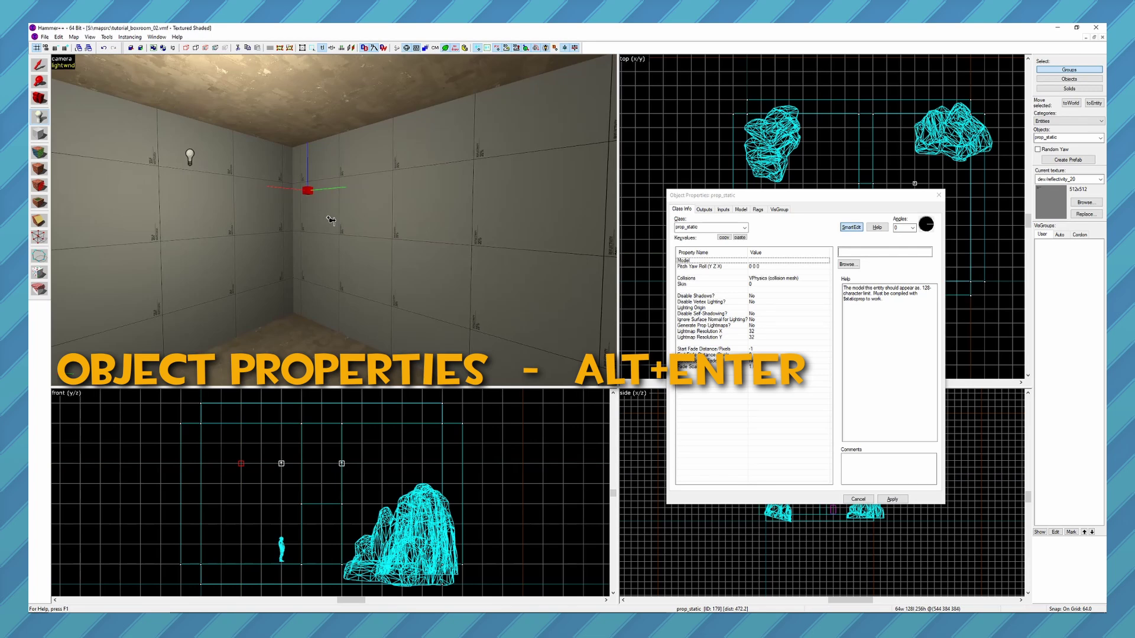
drag(704, 225, 678, 228)
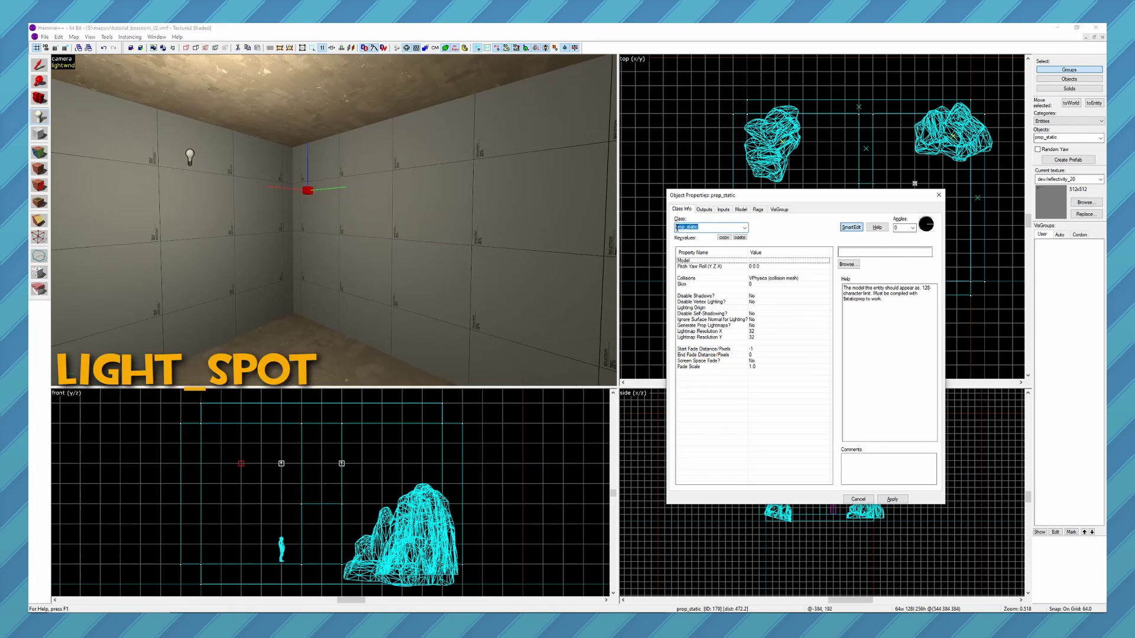
text(light_spot)
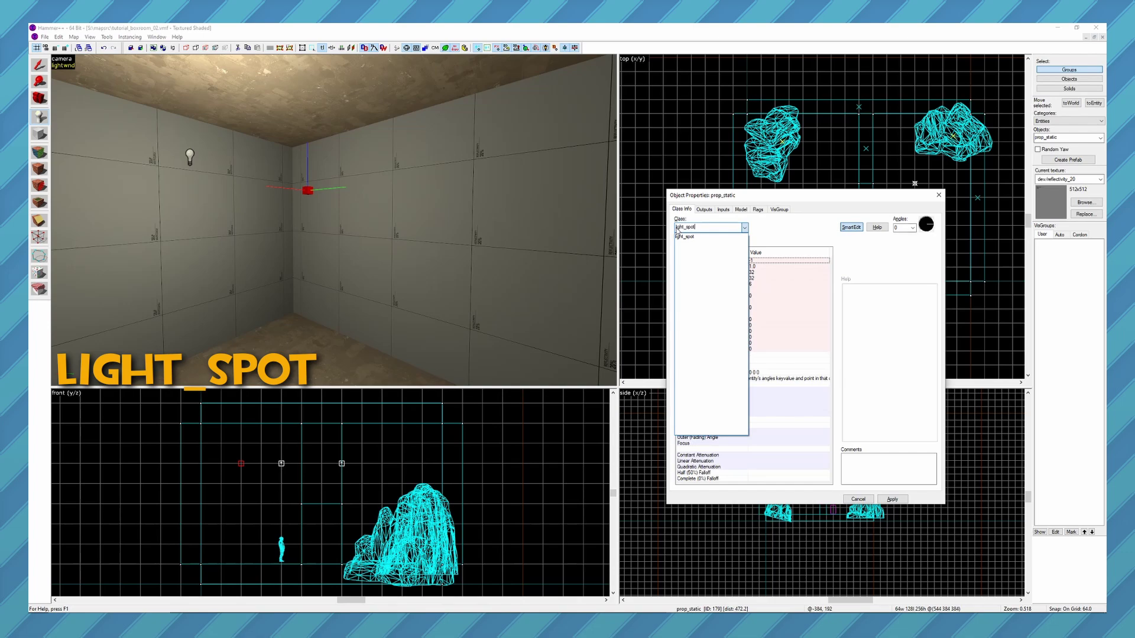
click(895, 498)
Step: Switch to the Selection tool and examine the spotlight's cone and direction from across the room
key(z)
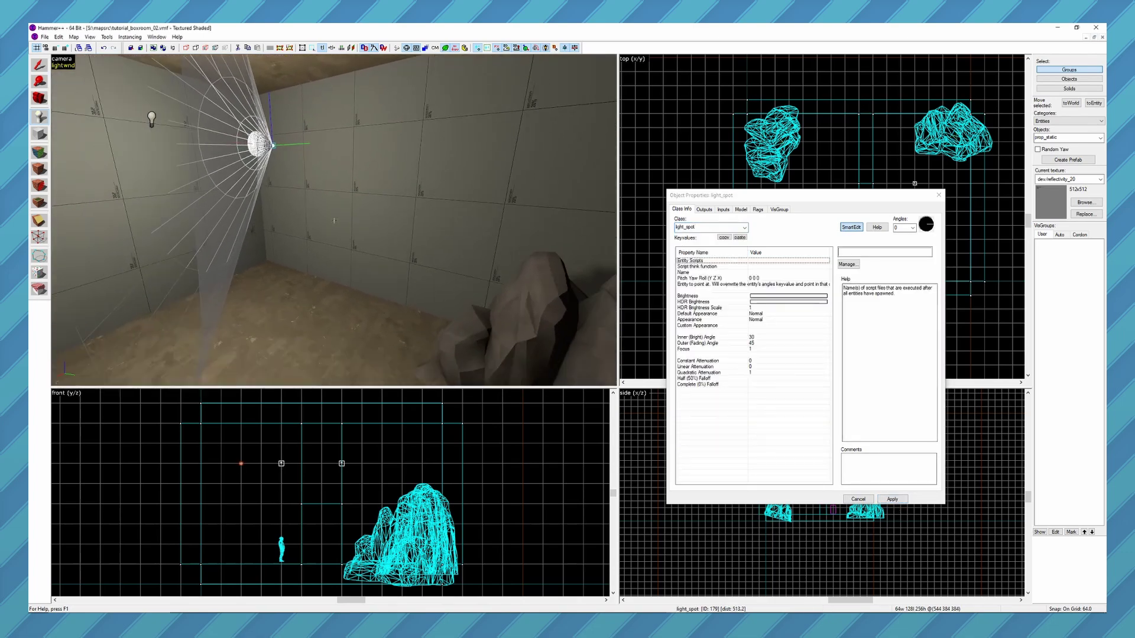
key(d)
key(z)
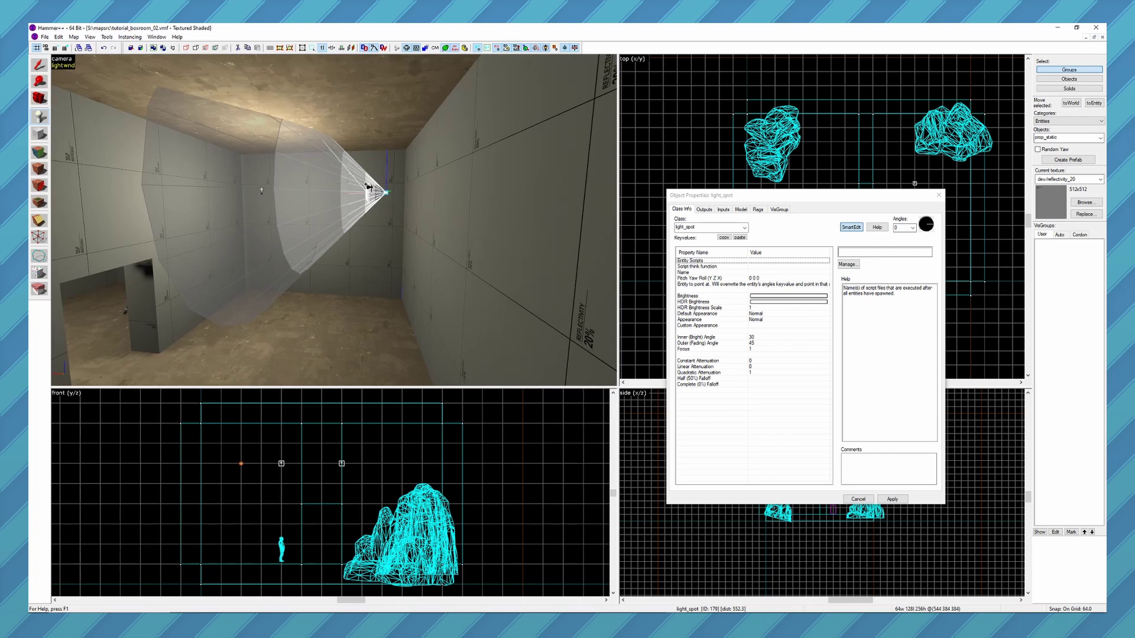
key(shift+s)
key(z)
key(s)
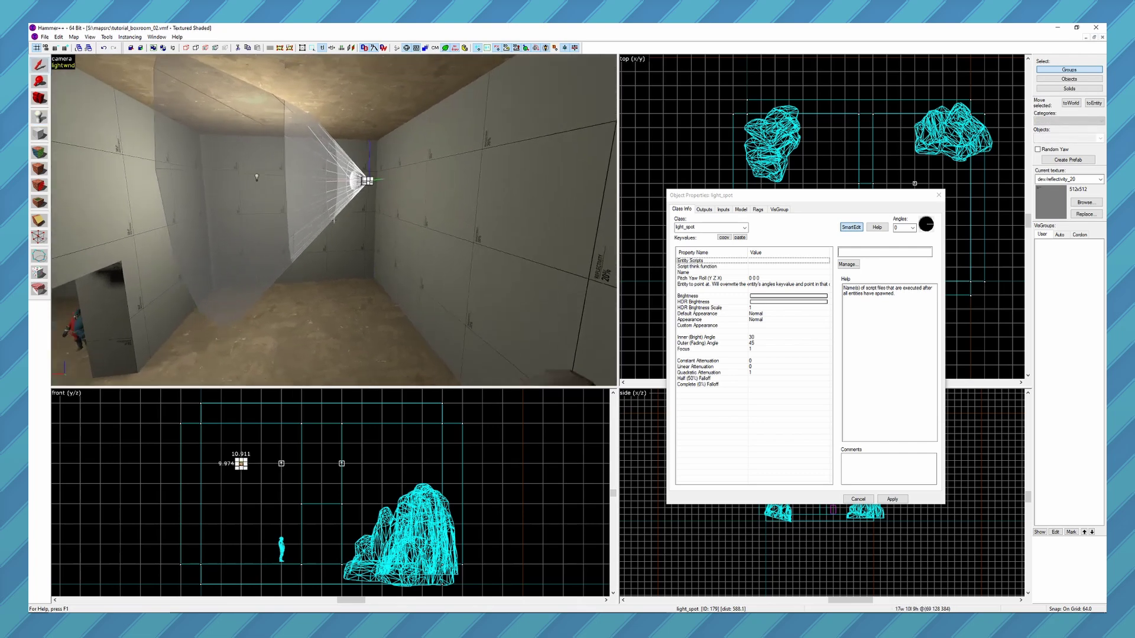
key(z)
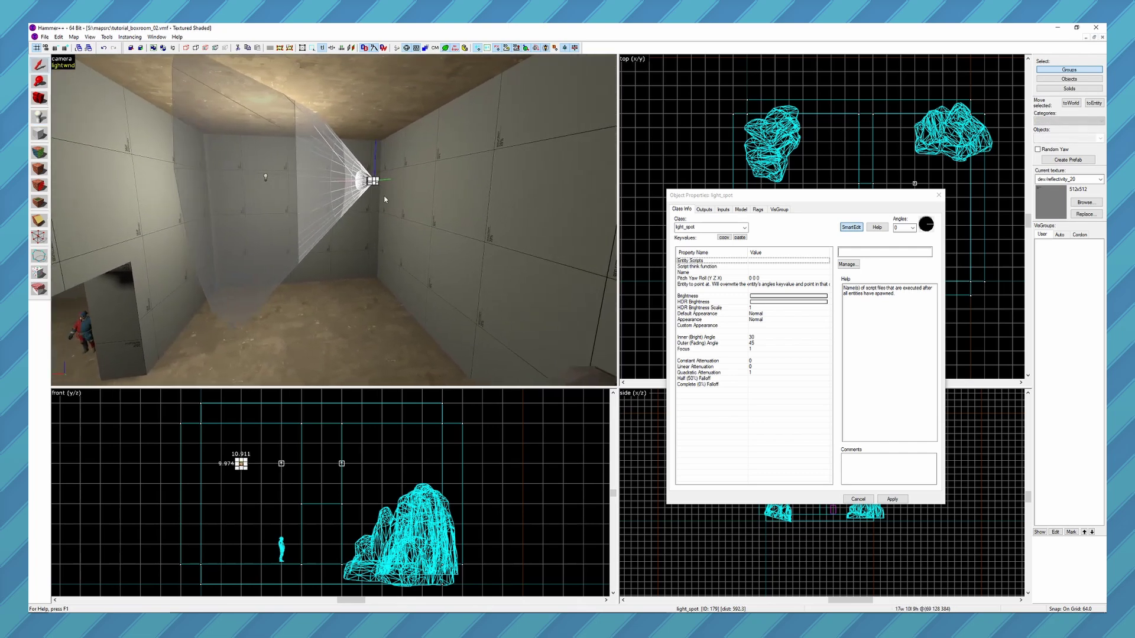
Step: Toggle the 3D view's helper display off and on to compare the spotlight with and without its cone
click(406, 48)
click(406, 48)
click(406, 49)
click(406, 48)
click(406, 49)
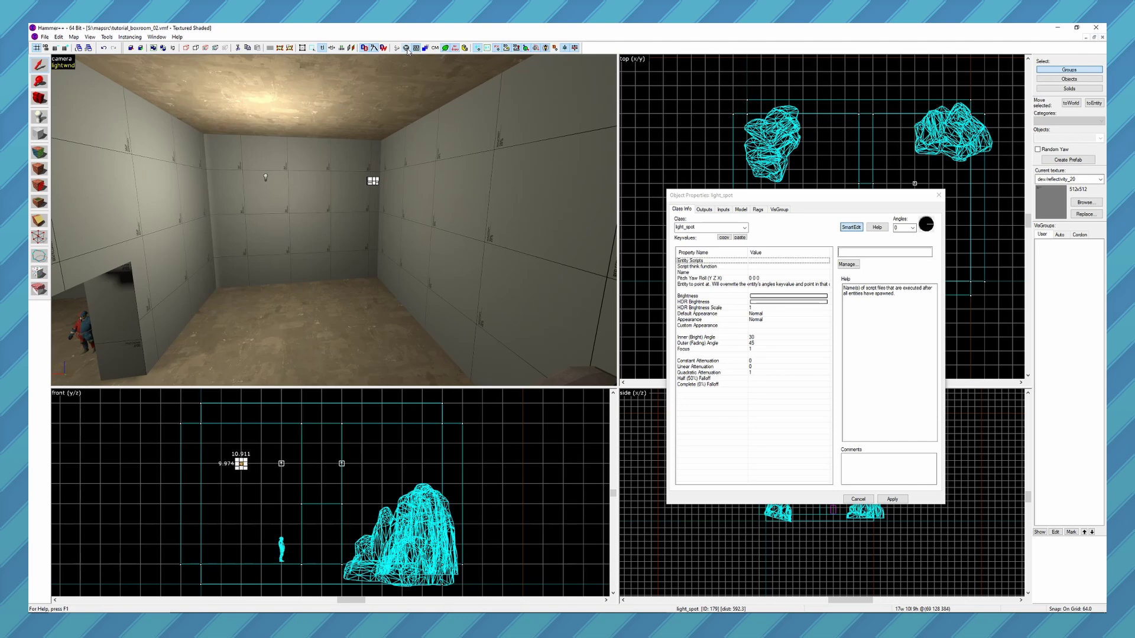
click(406, 49)
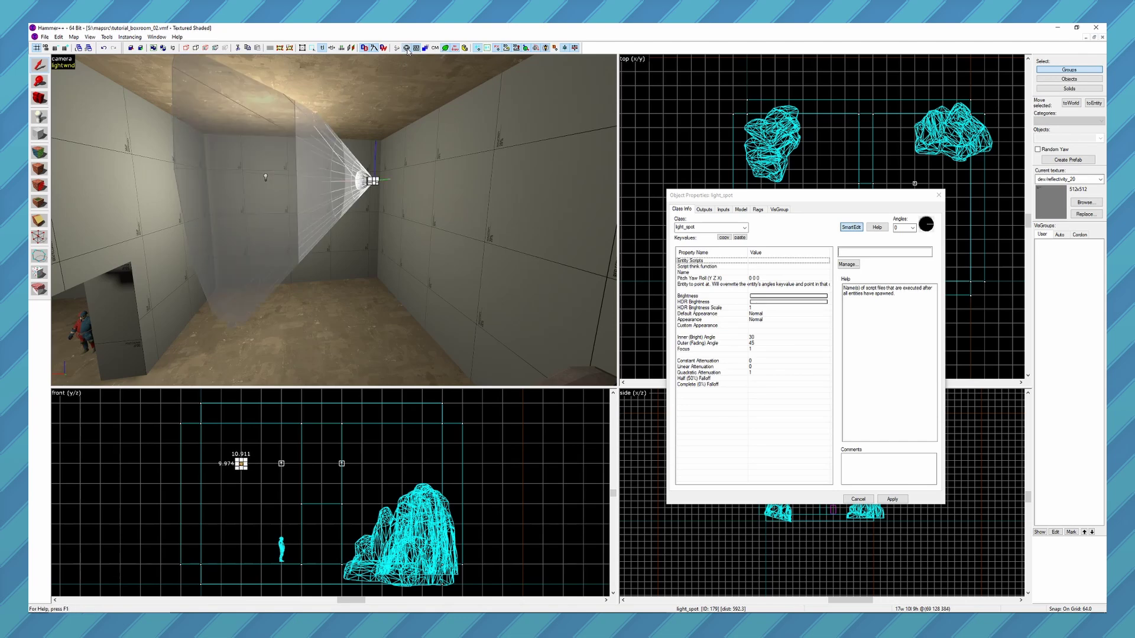
Step: Edit the intensity number in the light_spot's Brightness value
mouse_move(816, 199)
mouse_down()
mouse_move(828, 203)
mouse_move(817, 200)
mouse_up()
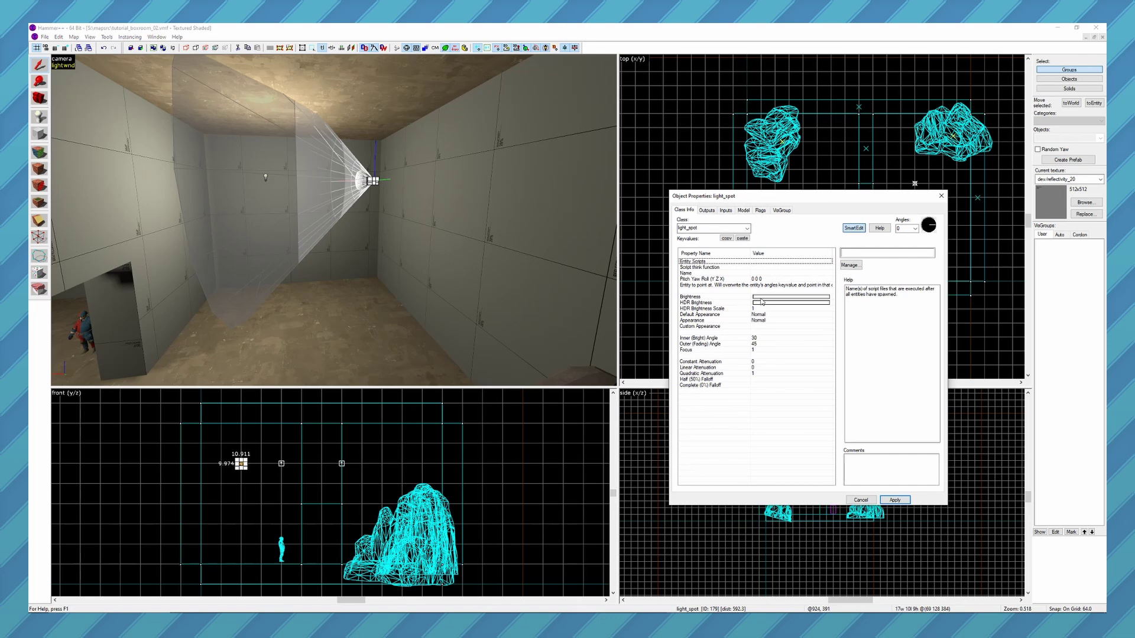
click(763, 298)
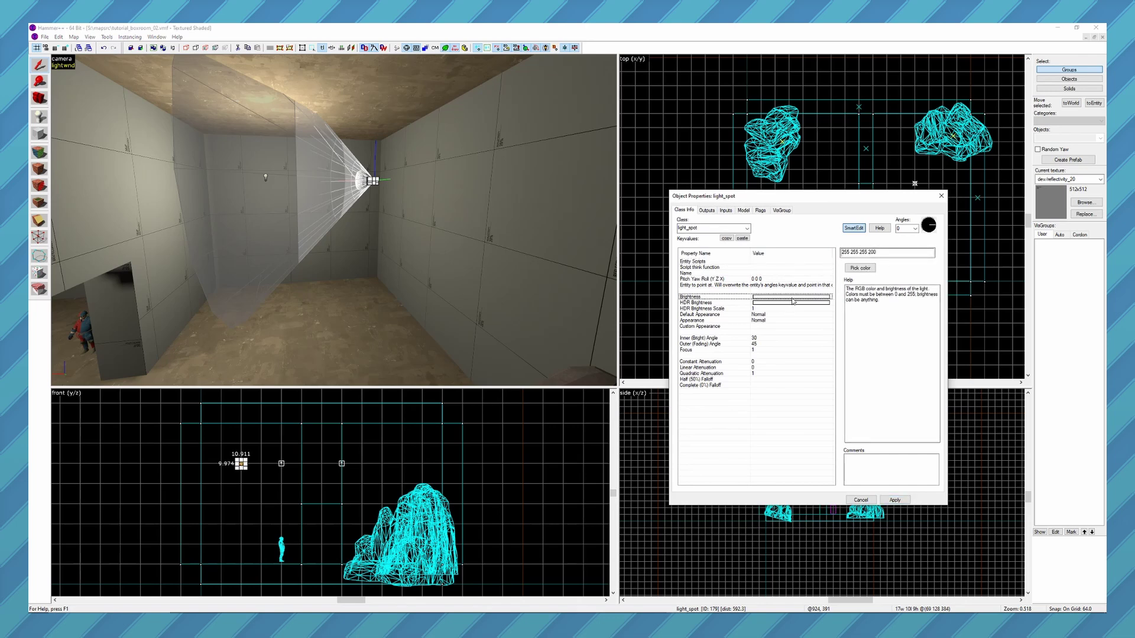
click(869, 253)
text(0)
key(Return)
Step: Set the light_spot's Inner (Bright) Angle to 20 and apply it
click(718, 343)
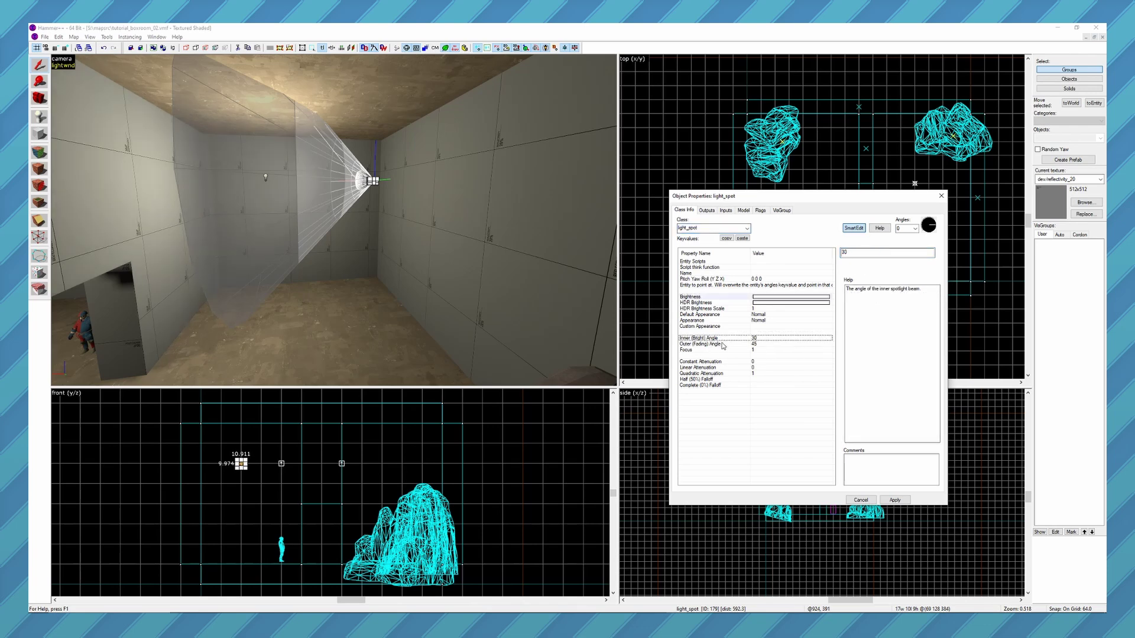
click(721, 339)
click(842, 254)
key(Delete)
text(2)
click(890, 500)
Step: Set the light_spot's Outer (Fading) Angle to 65 and inspect the widened cone in the 3D view
click(778, 344)
click(846, 253)
key(Delete)
key(Return)
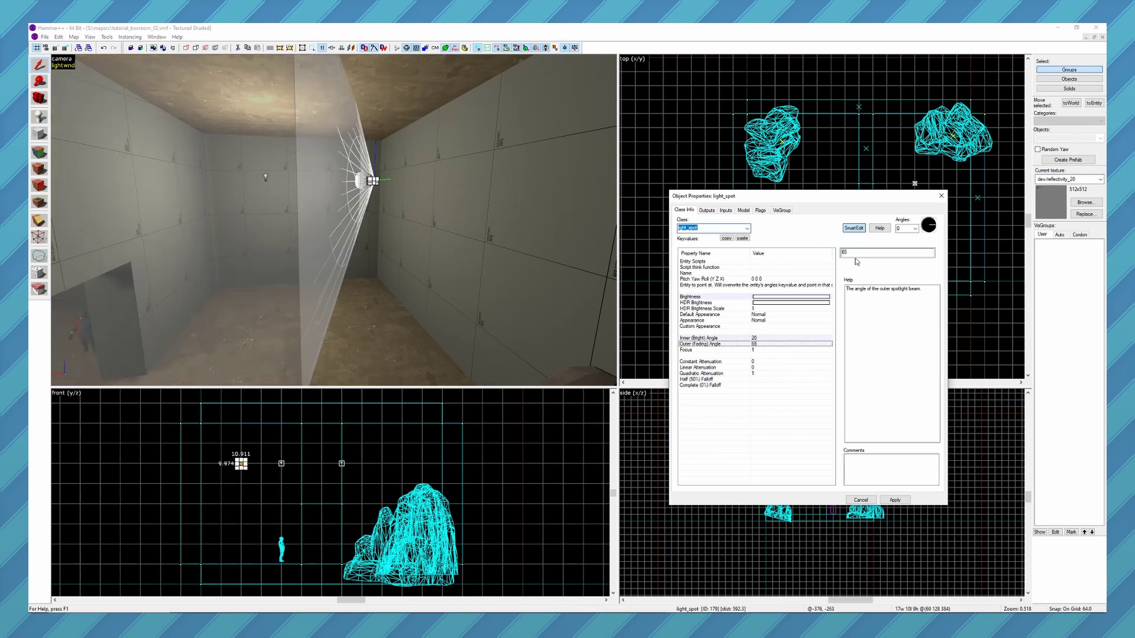
key(z)
key(d)
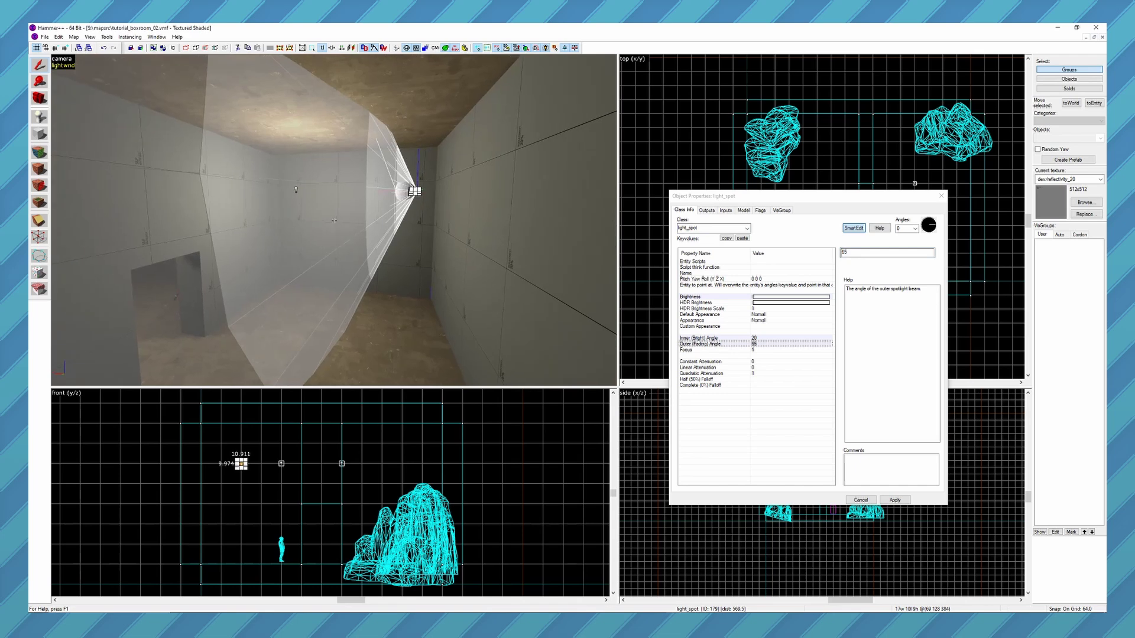
Step: Set the light_spot's Outer (Fading) Angle to 35 and close its object properties
click(783, 344)
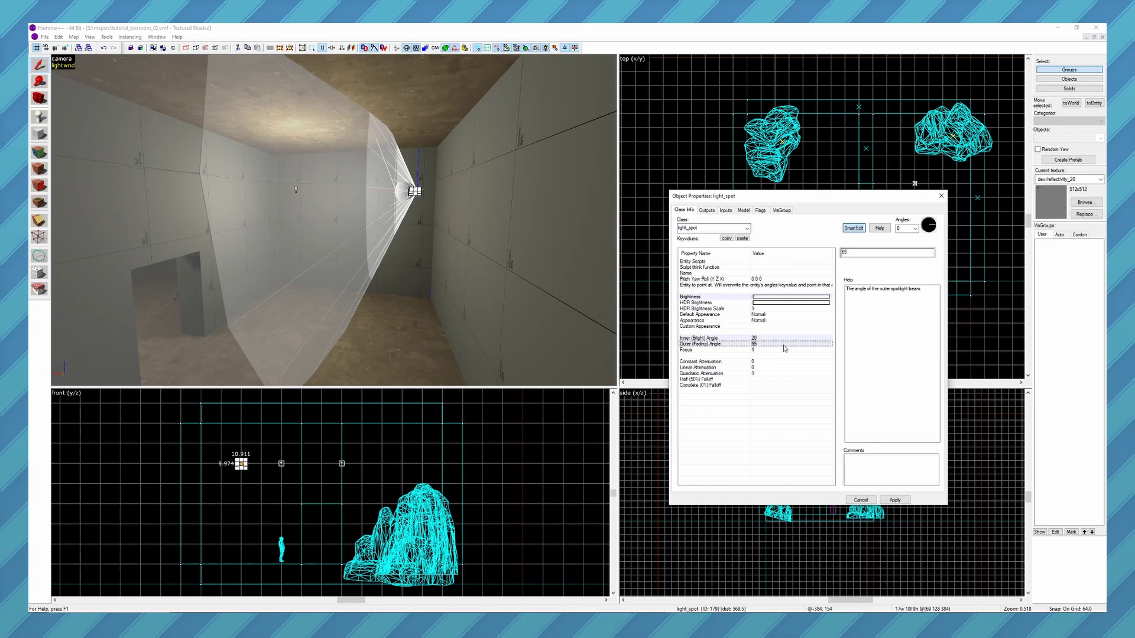
click(843, 253)
text(35)
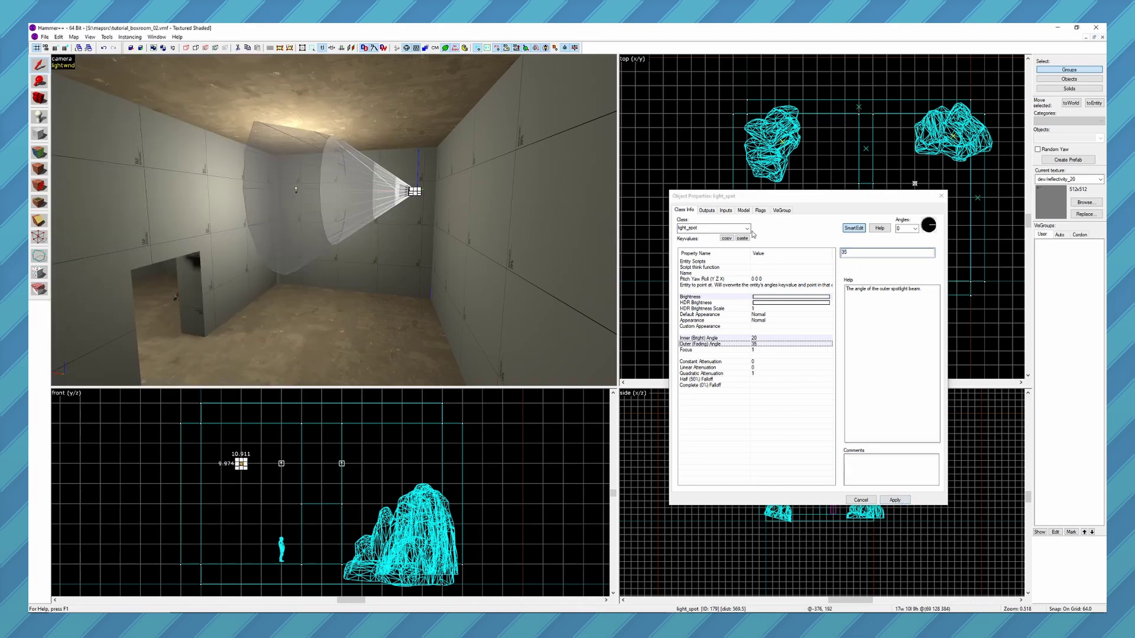
click(941, 195)
Step: Reselect the light_spot in the 3D view and rotate it in the side view so its cone points upward along the wall
key(z)
key(s)
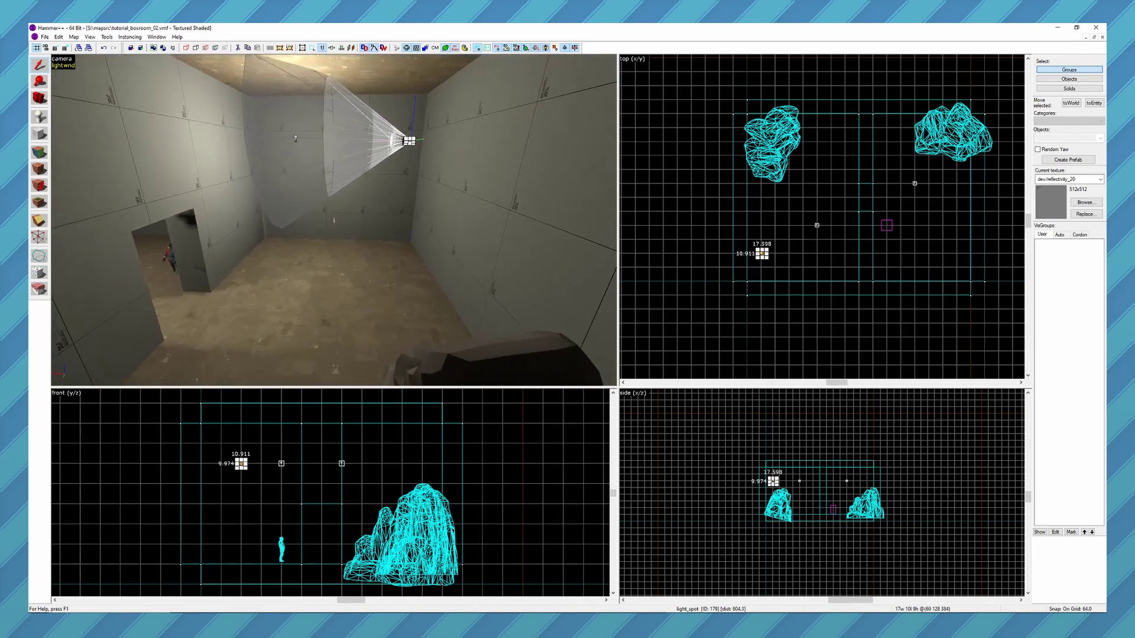
key(z)
click(379, 214)
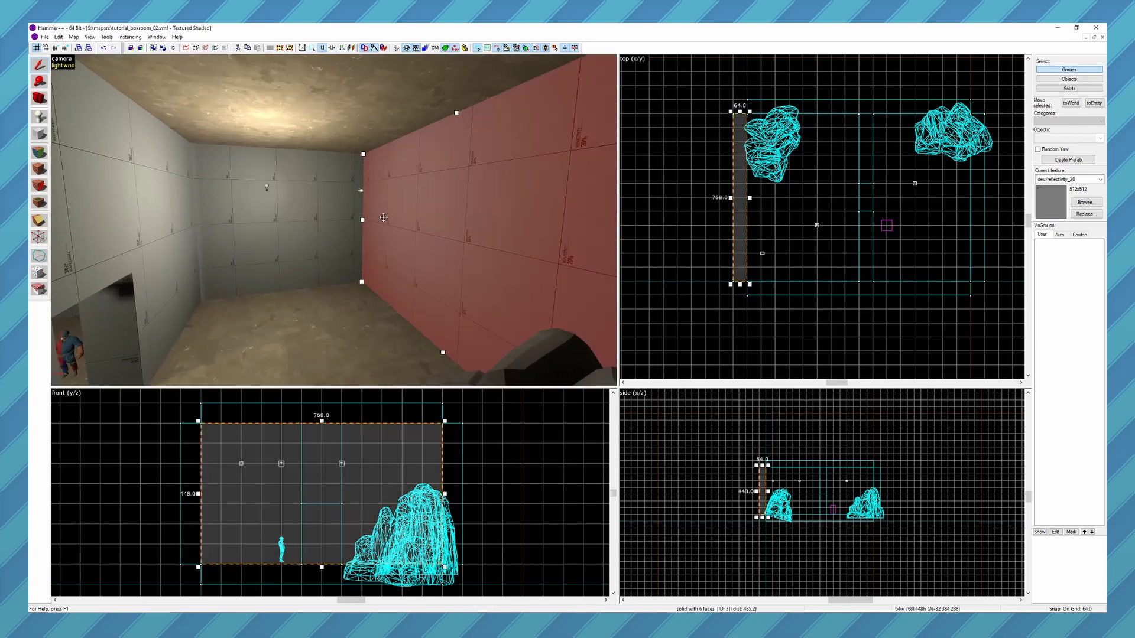
click(360, 187)
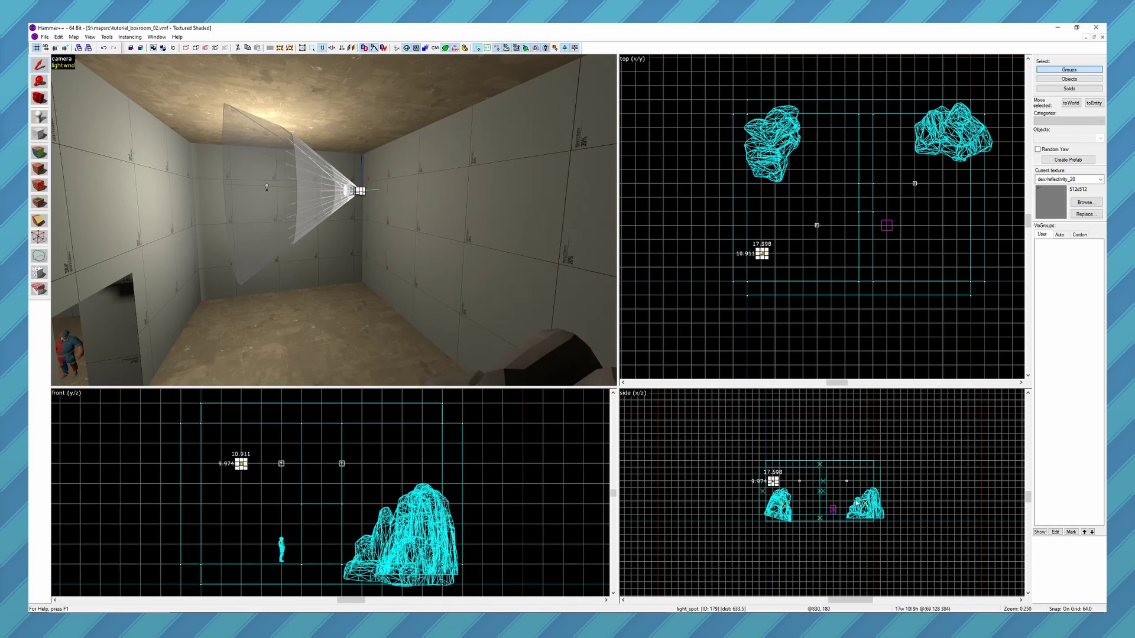
scroll(786, 461, up, 10)
drag(789, 461, 767, 440)
scroll(766, 429, down, 4)
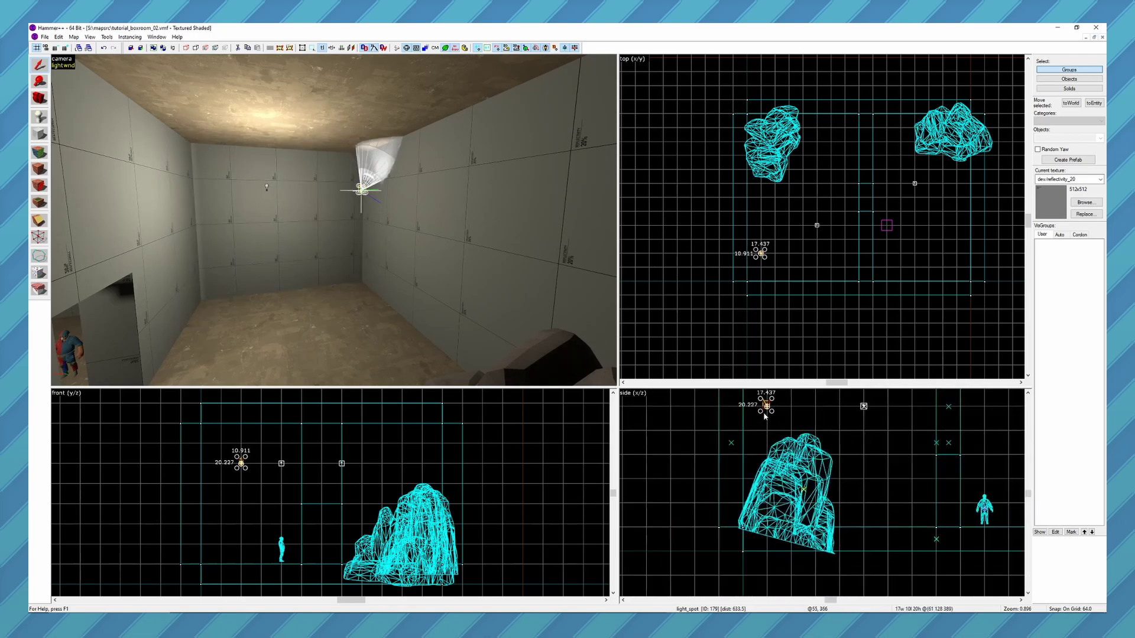
Step: Nudge the spotlight down four 64-unit grid steps in the side view, close to the floor, and face its wall in the 3D view
key(Down)
key(Down)
key(Down)
key(Down)
key(z)
key(a)
key(d)
key(a)
key(a)
key(z)
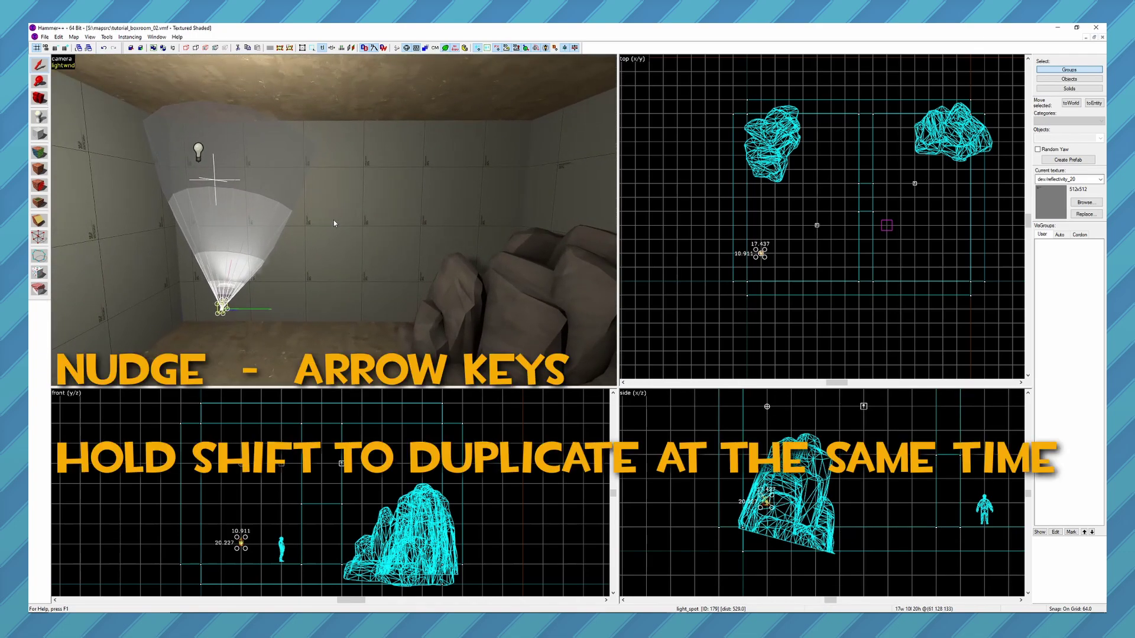
Step: Nudge the spotlight one grid step along the wall and back again to try out grid nudging
key(Right)
key(Left)
key(Right)
key(Left)
Step: Duplicate the spotlight three times along the wall toward the rock, spacing the copies two 64-unit grid steps apart
key(shift+Right)
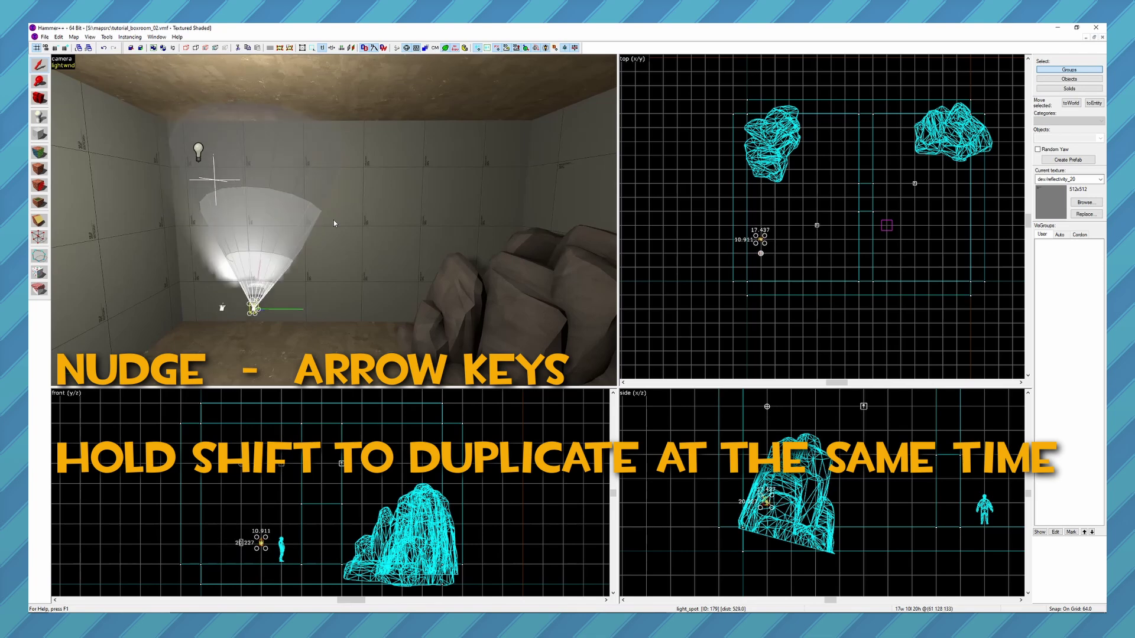
key(Right)
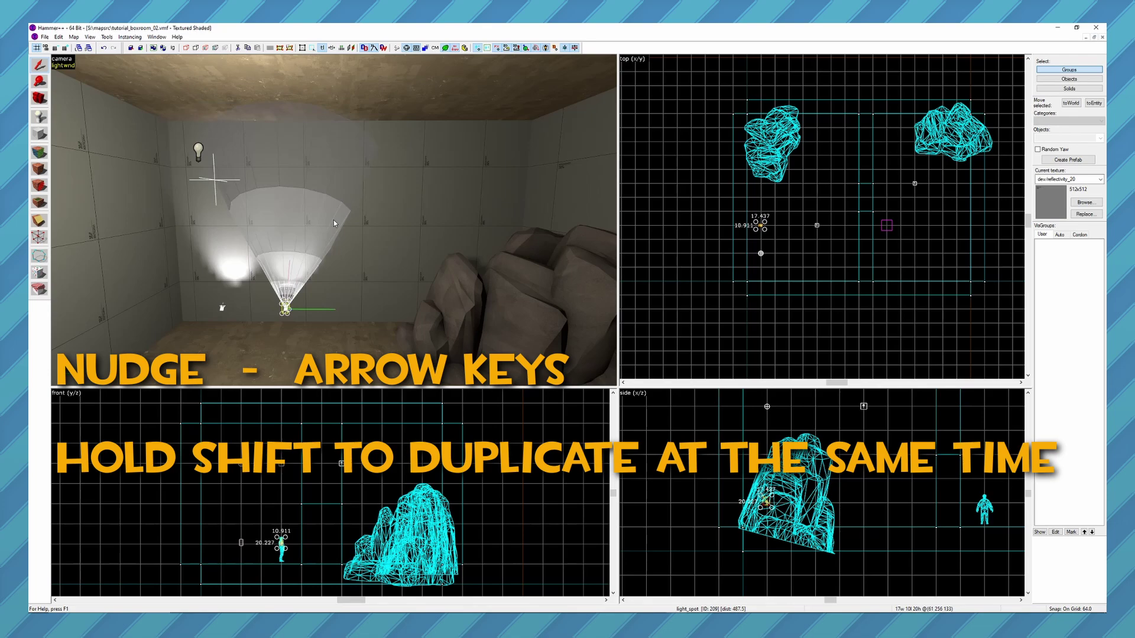
key(shift+Up)
key(Right)
key(shift+Right)
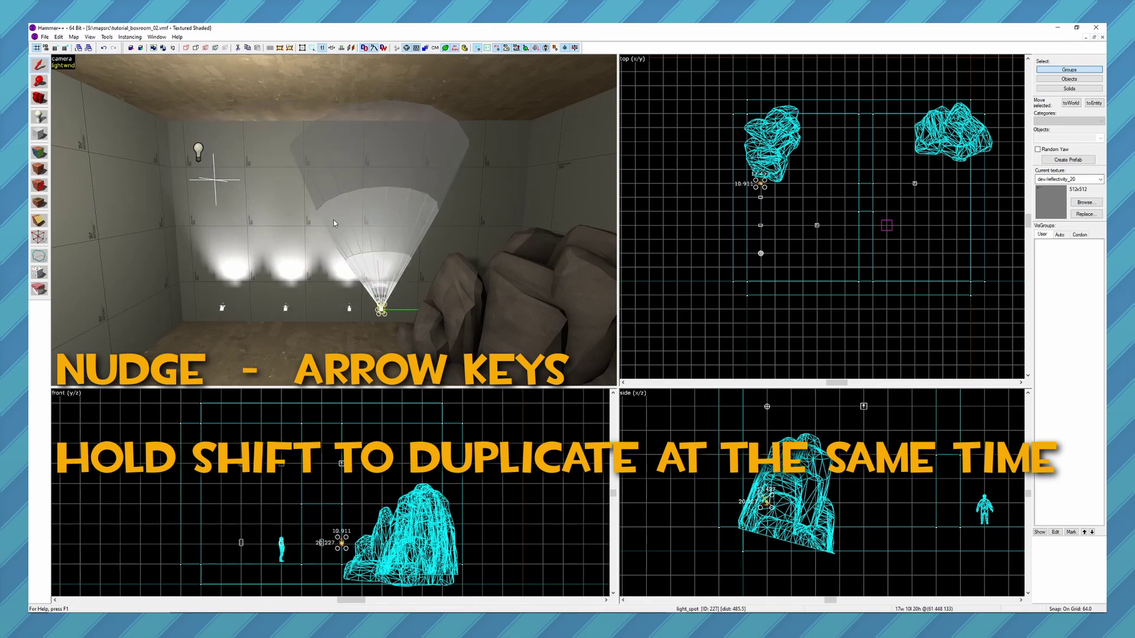
key(Right)
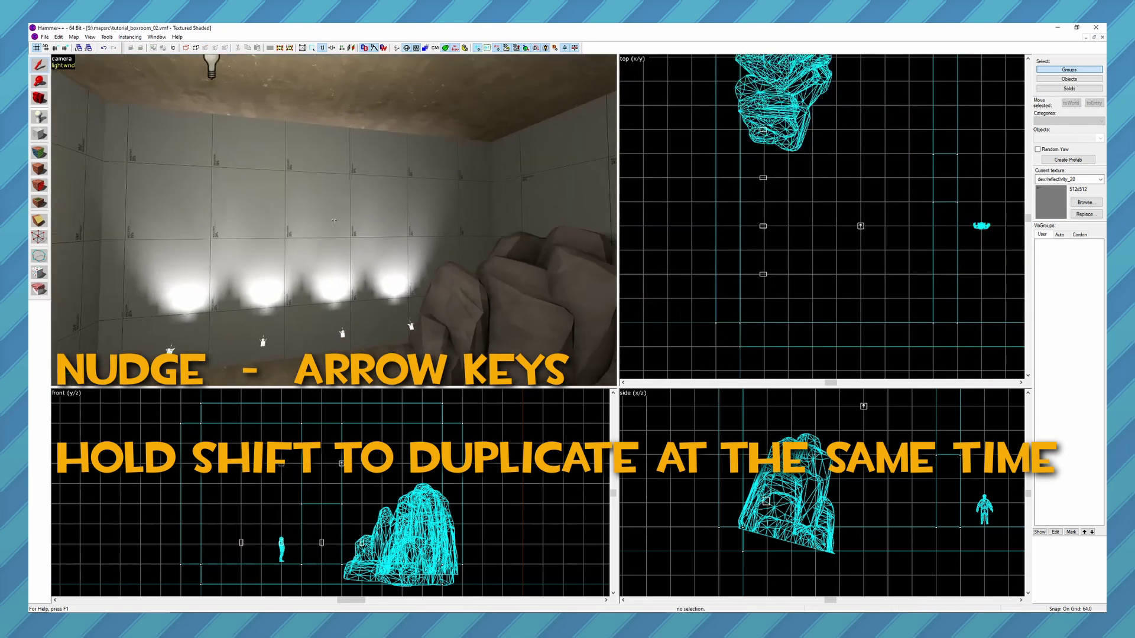
Step: Examine the row of four uplights and their glow on the wall, selecting the nearest light and clearing the selection
key(Left)
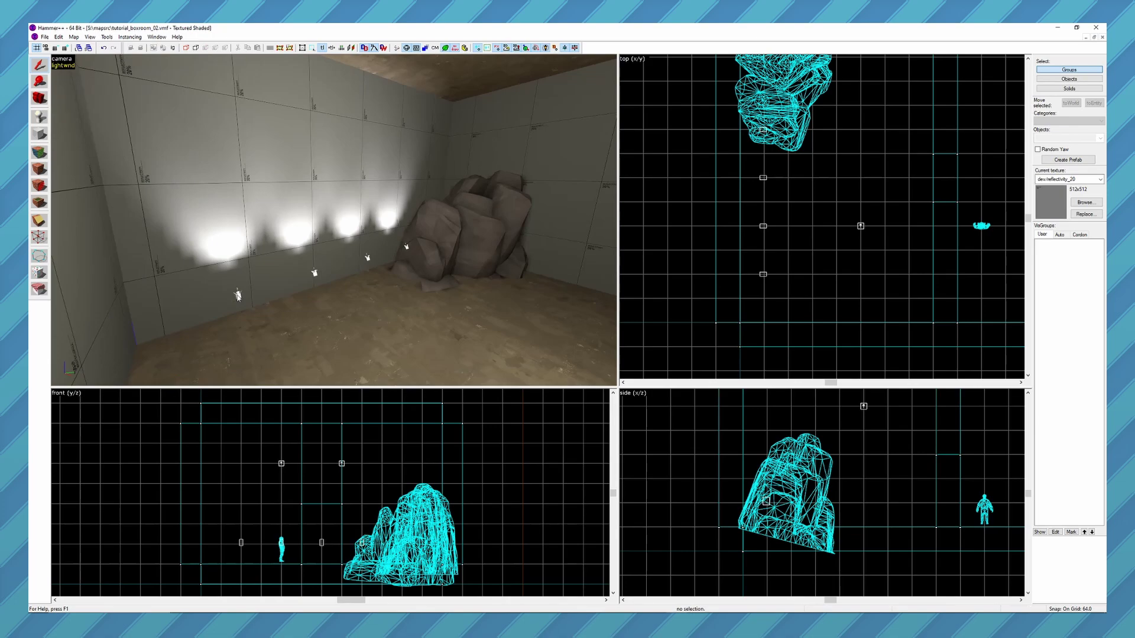
click(238, 293)
key(z)
key(w)
key(z)
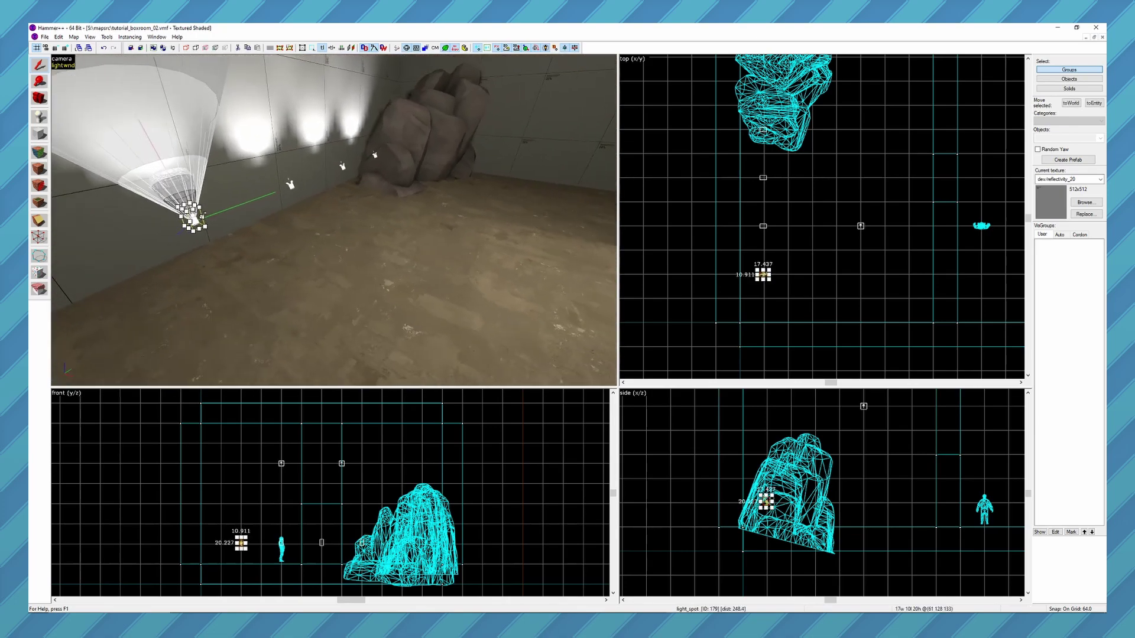
key(z)
key(z)
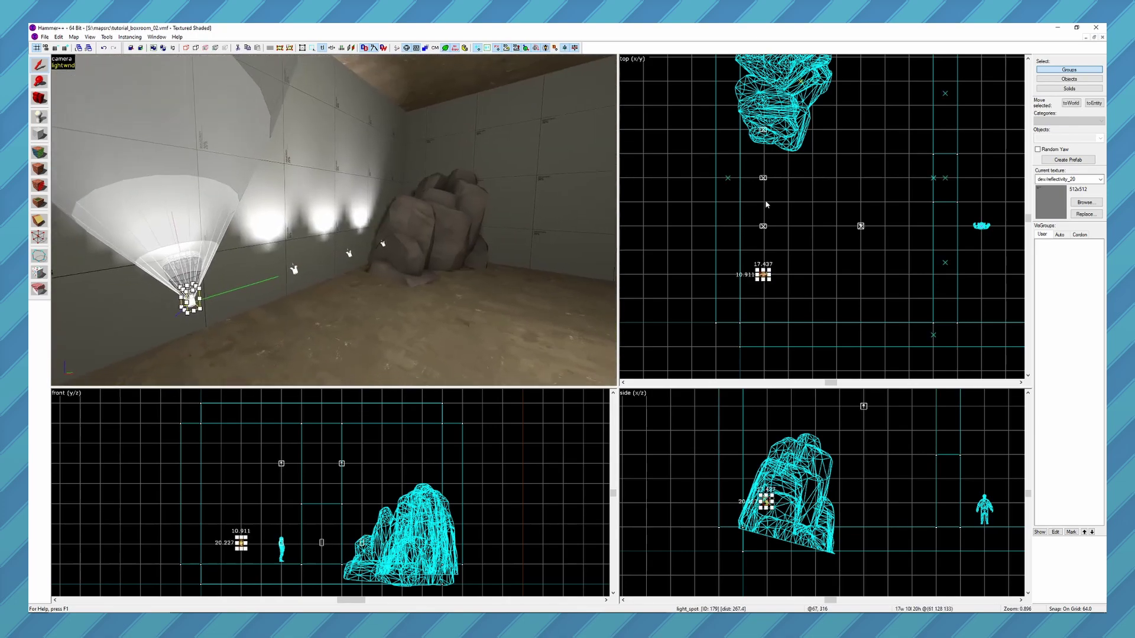
click(943, 259)
key(z)
key(z)
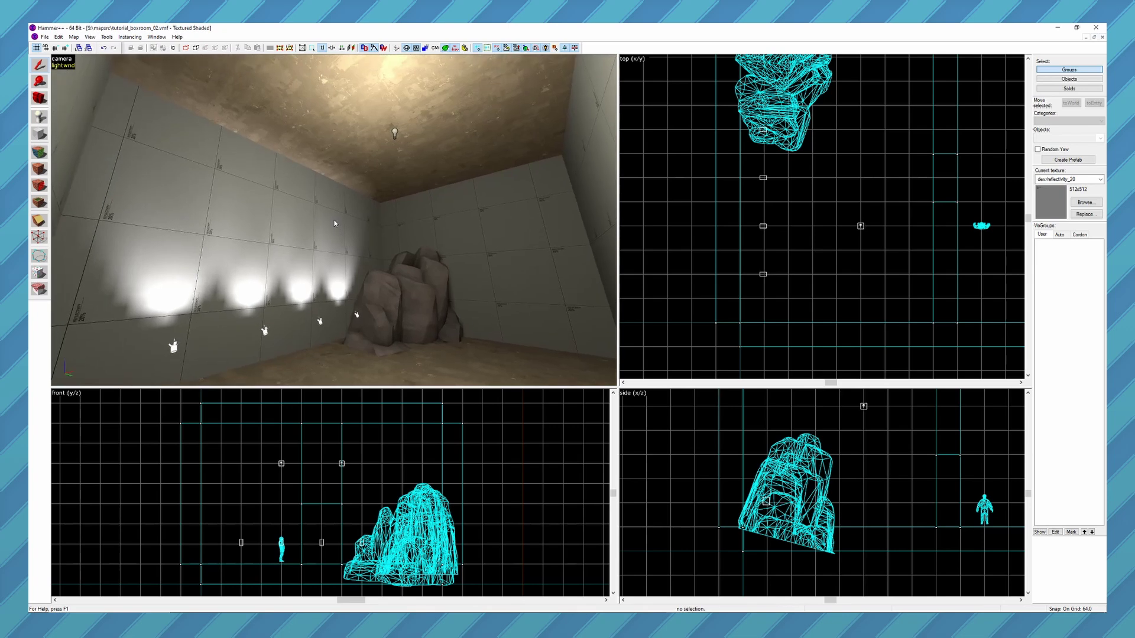